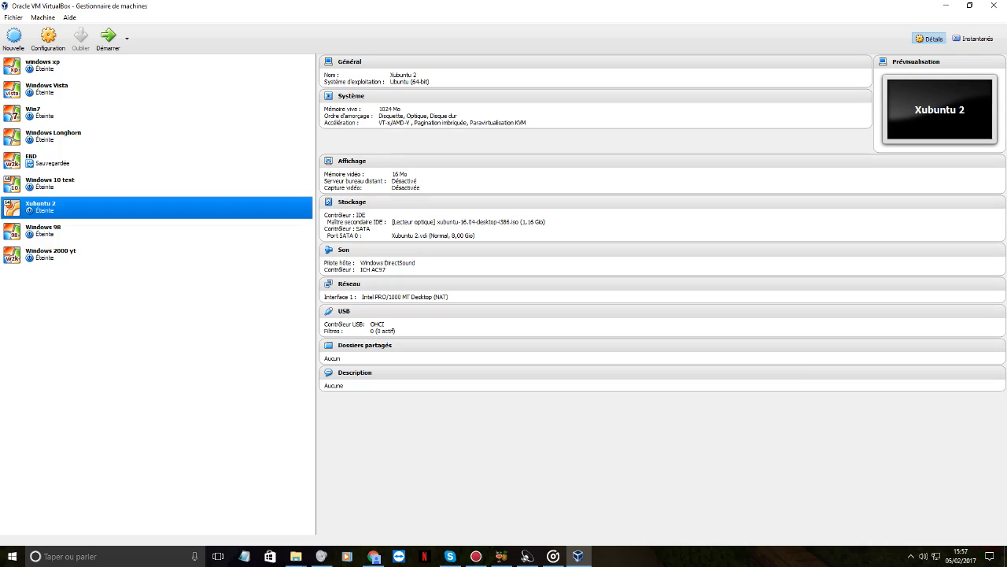
Remove the Windows Vista virtual machine and delete all its files.
left_click(47, 89)
right_click(145, 97)
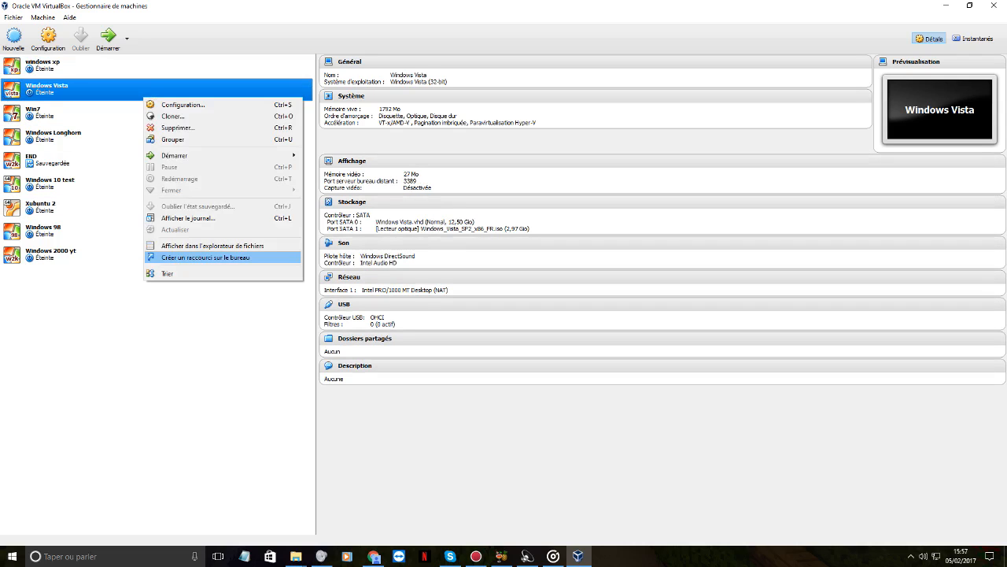
left_click(177, 127)
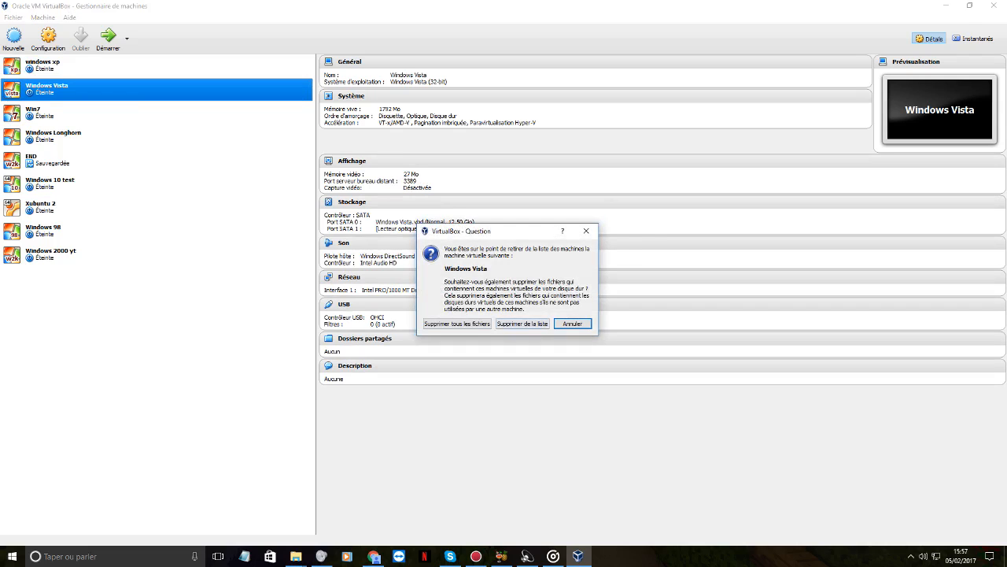
left_click(458, 323)
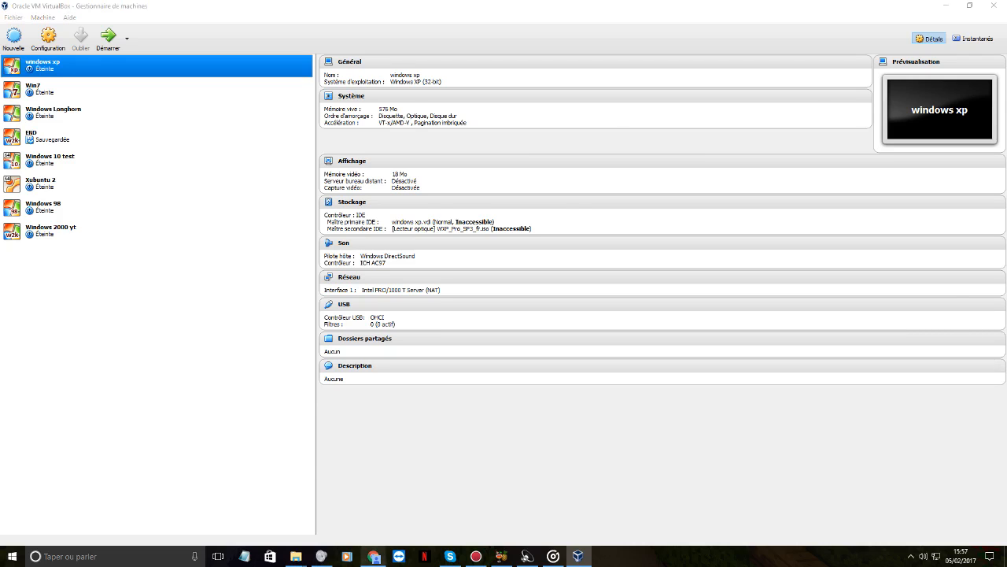
Switch to Chrome, search the web for "virtual box" in a new tab and open the official virtualbox.org site.
left_click(374, 557)
key("ctrl+t")
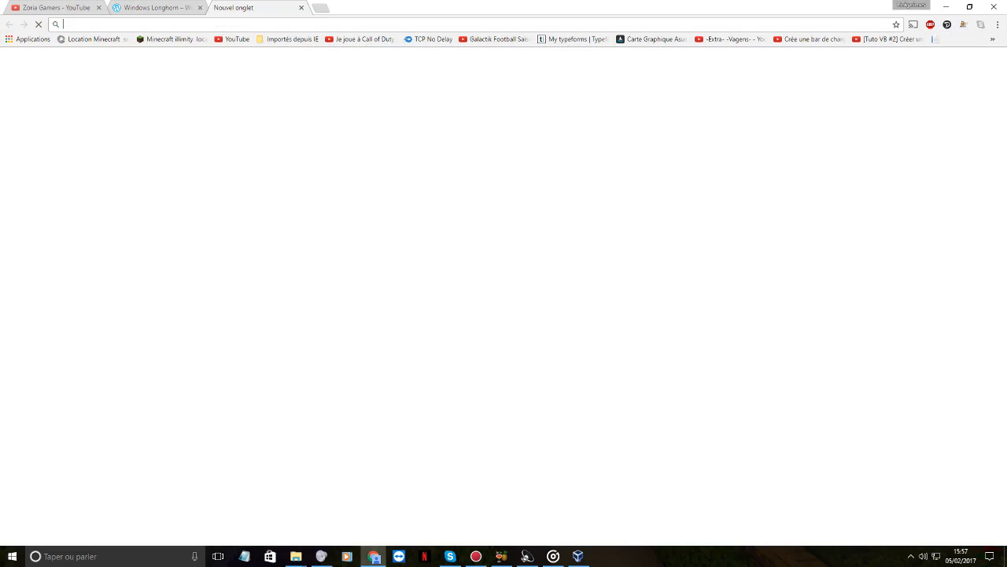
type("virtual b")
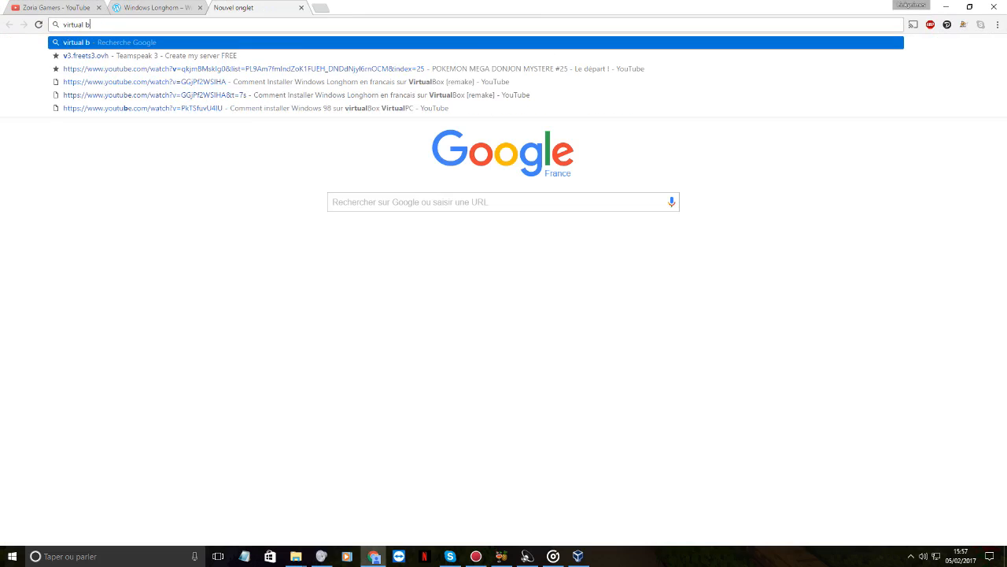
type("ox")
key("Return")
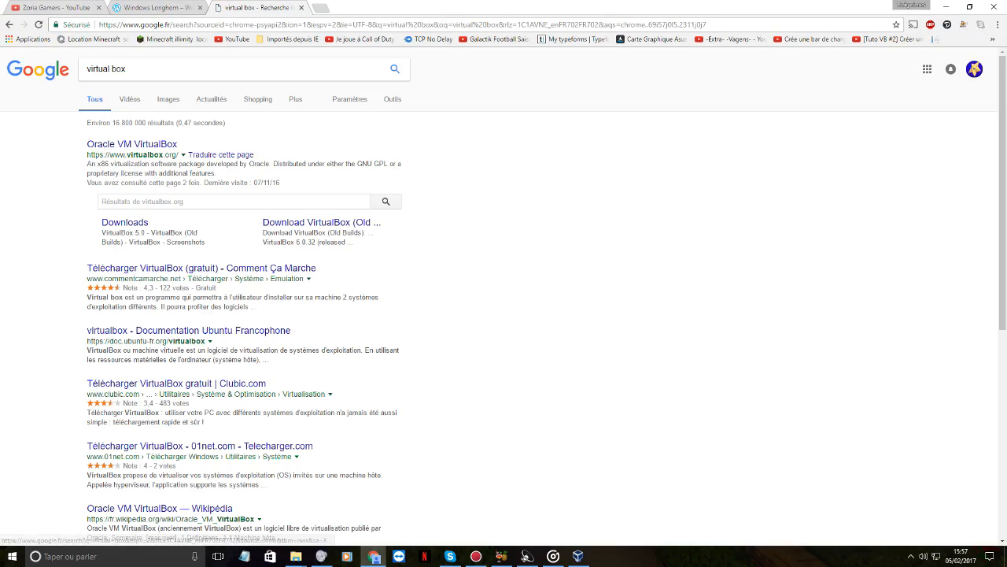
left_click(132, 144)
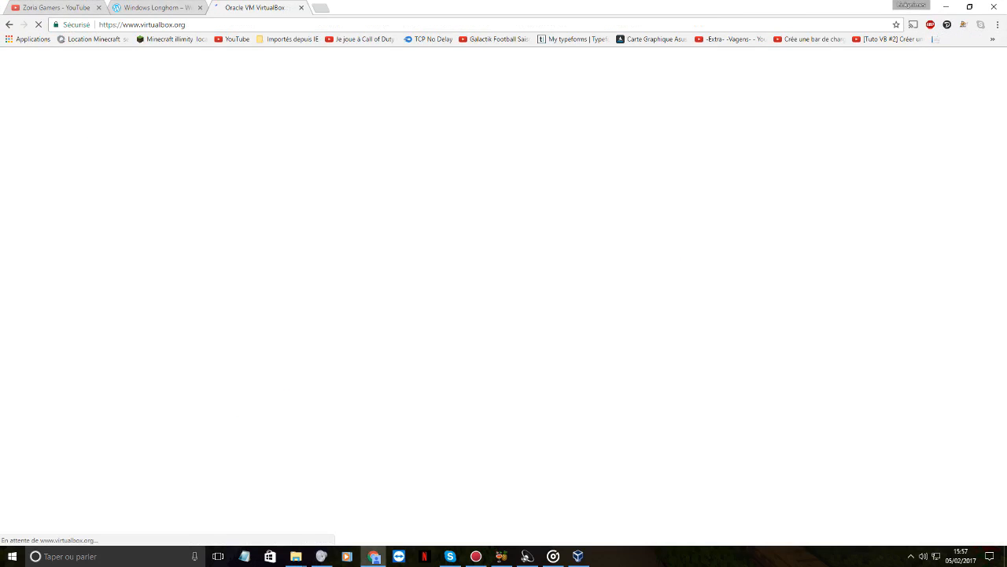
left_click(912, 556)
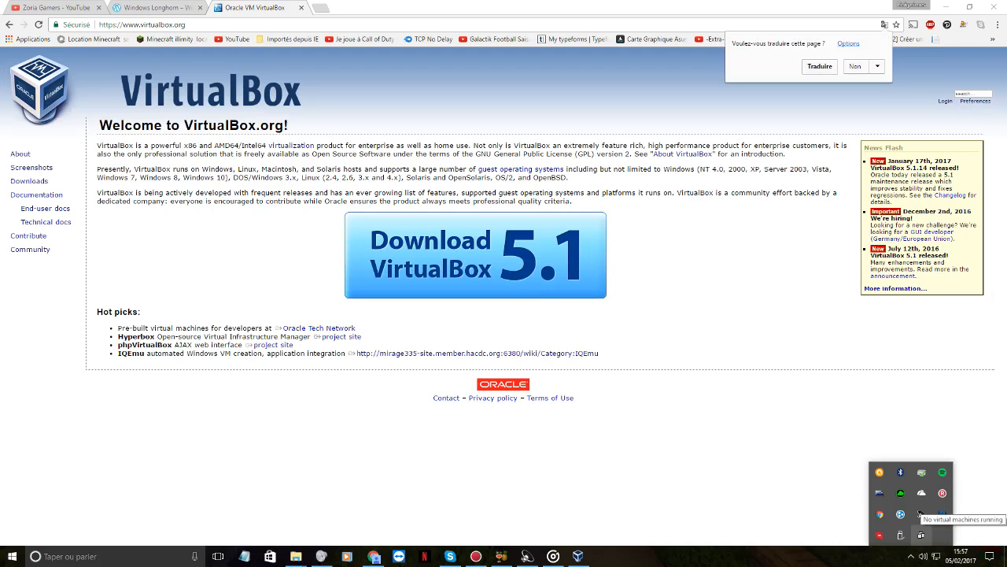
View the VirtualBox downloads page and the older builds behind the VirtualBox 5.0.32 link, and return to VirtualBox.
left_click(475, 254)
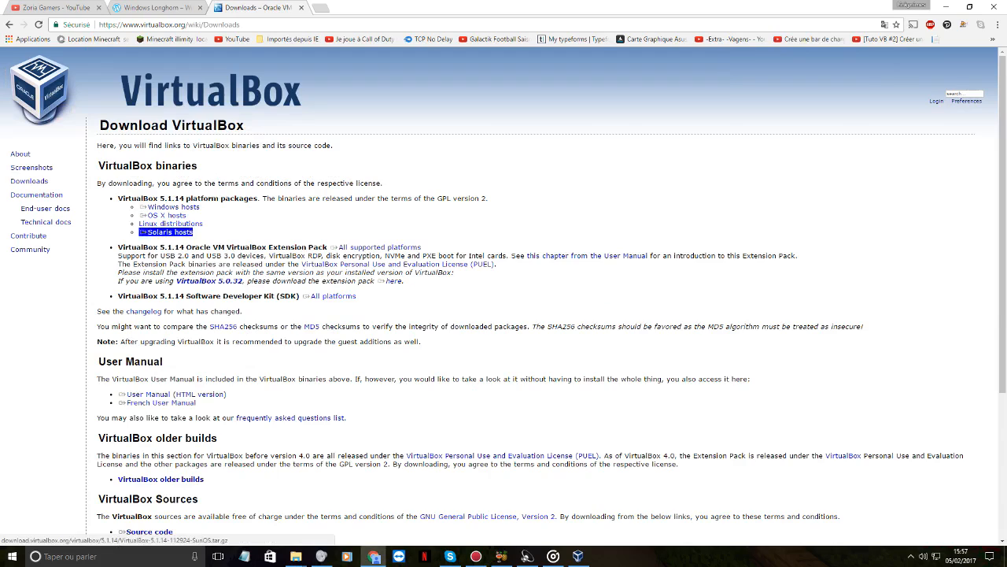
left_click_drag(176, 281, 243, 281)
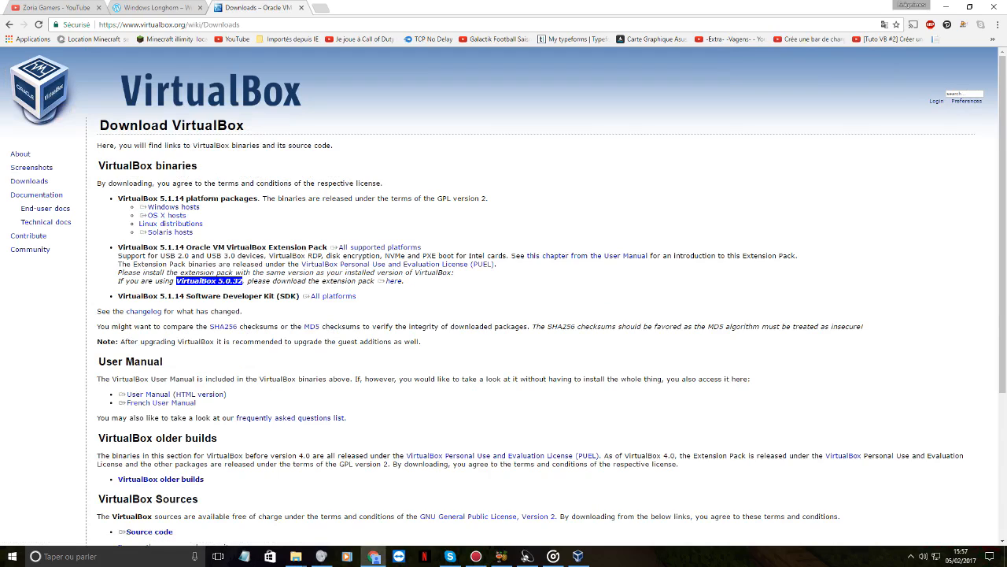
left_click(209, 281)
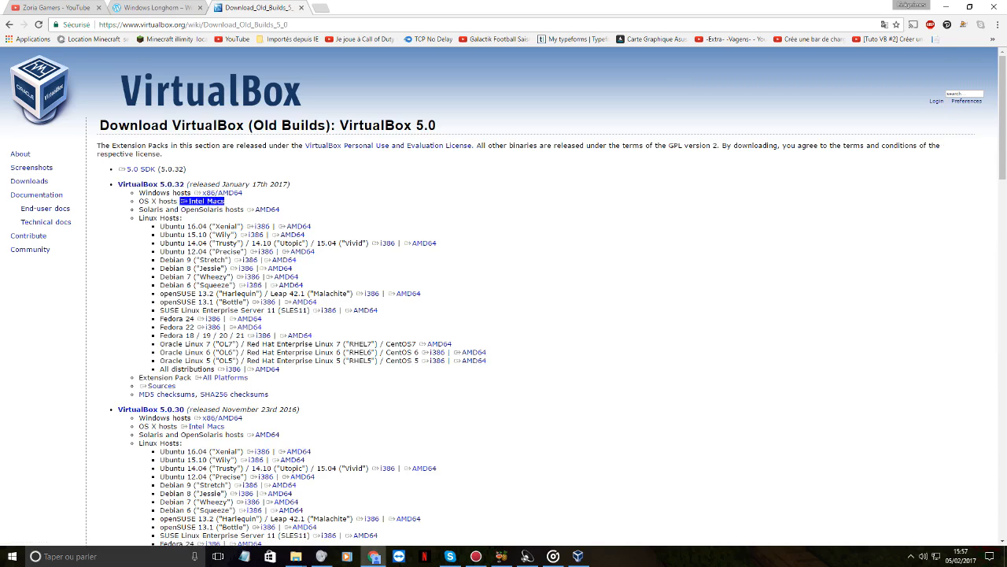
scroll(437, 196, "down", 3)
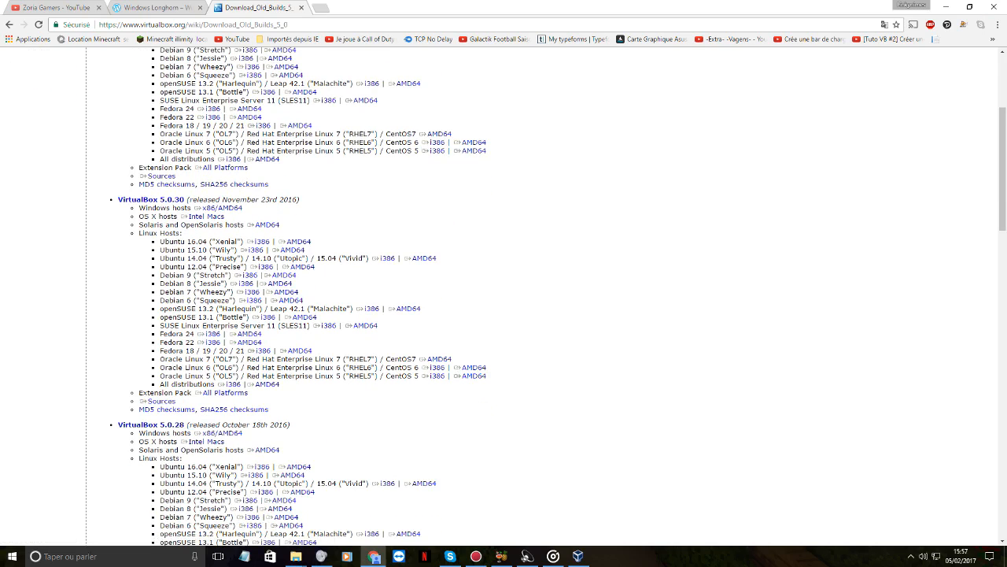
left_click(302, 8)
left_click(945, 6)
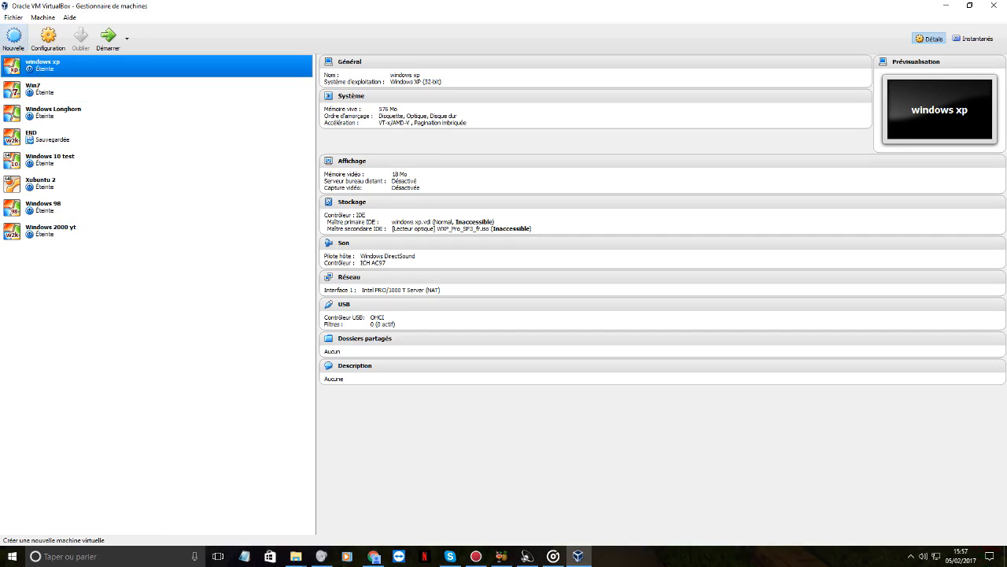
Start a new virtual machine named Windows Vista, with type Microsoft Windows and version Windows Vista (64-bit).
left_click(14, 35)
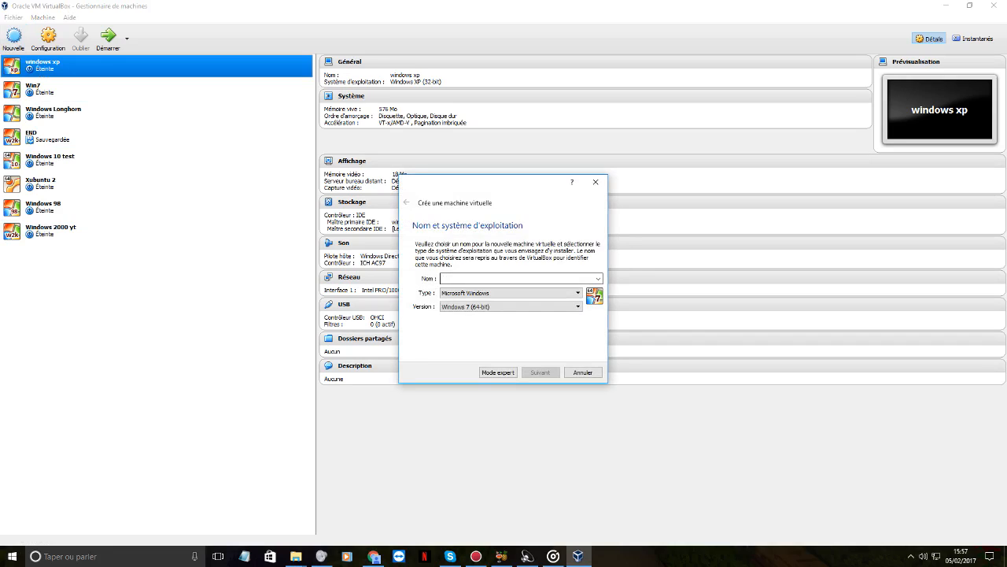
type("wx")
type("ndows Vista")
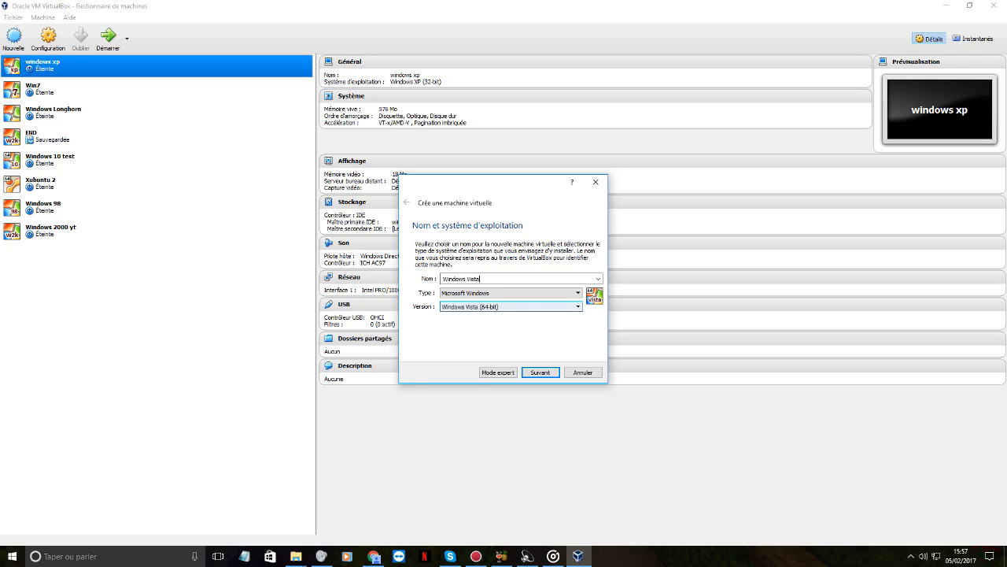
key("Return")
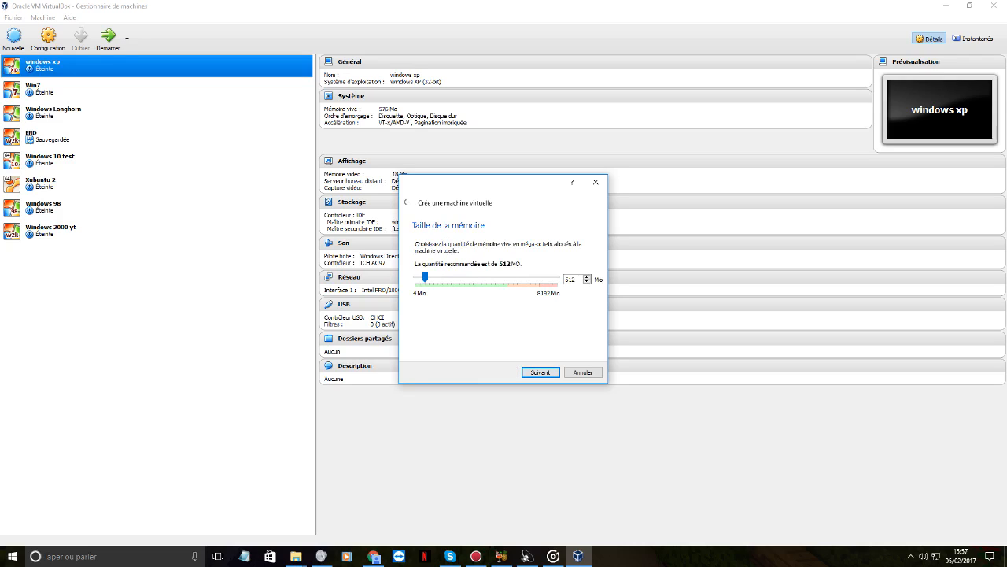
Raise the new machine's memory above the recommended 512 MB and accept the memory size.
key("Page_Up")
key("Page_Up")
key("Page_Up")
key("Page_Up")
key("Page_Up")
key("Page_Up")
key("Return")
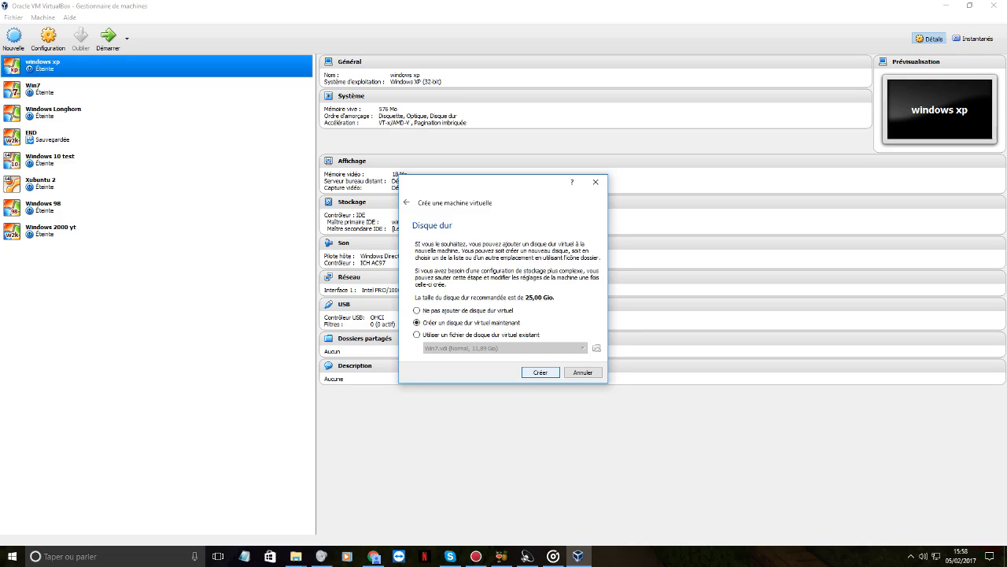
Choose to create a virtual hard disk now, as a VDI file with fixed size.
key("Return")
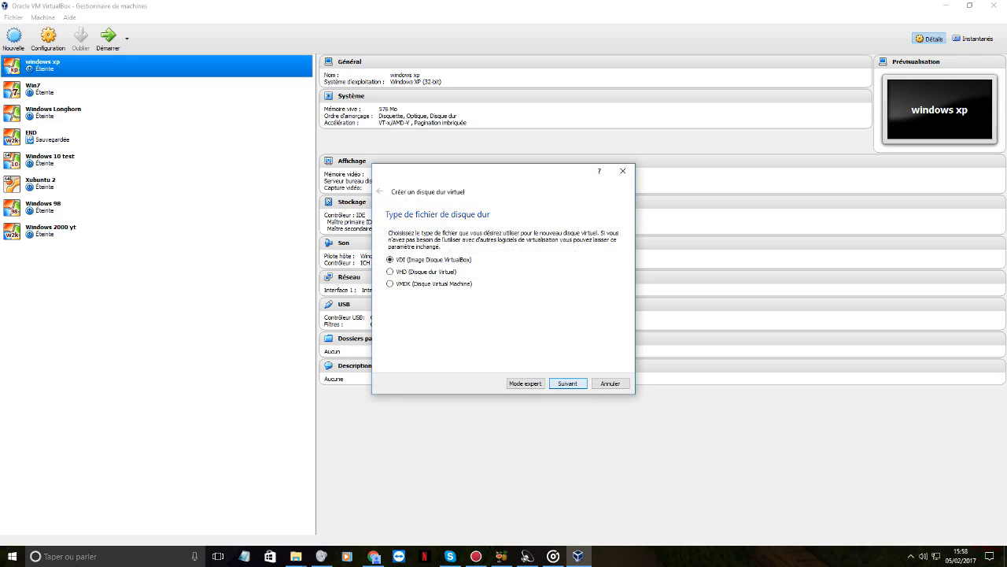
key("Return")
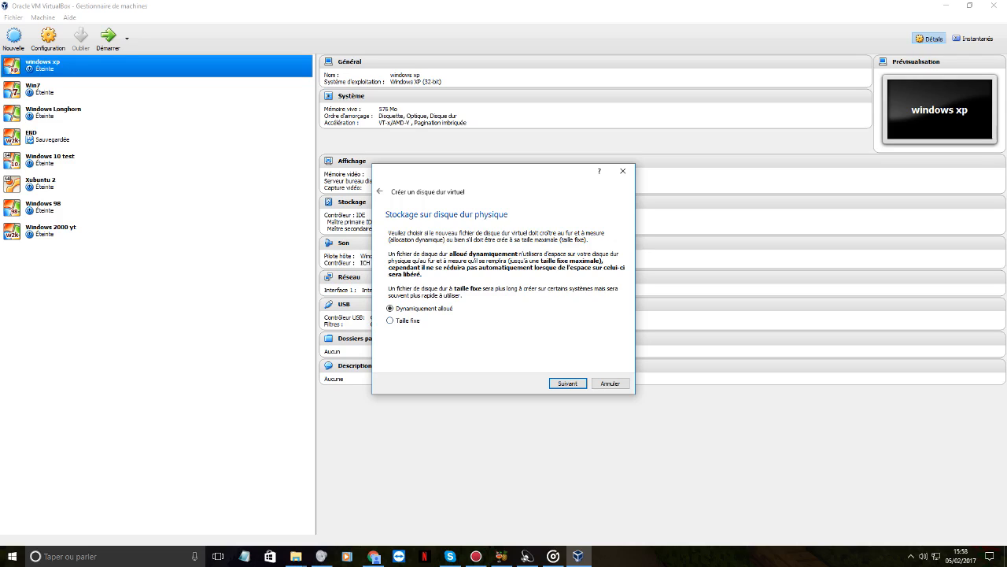
key("Return")
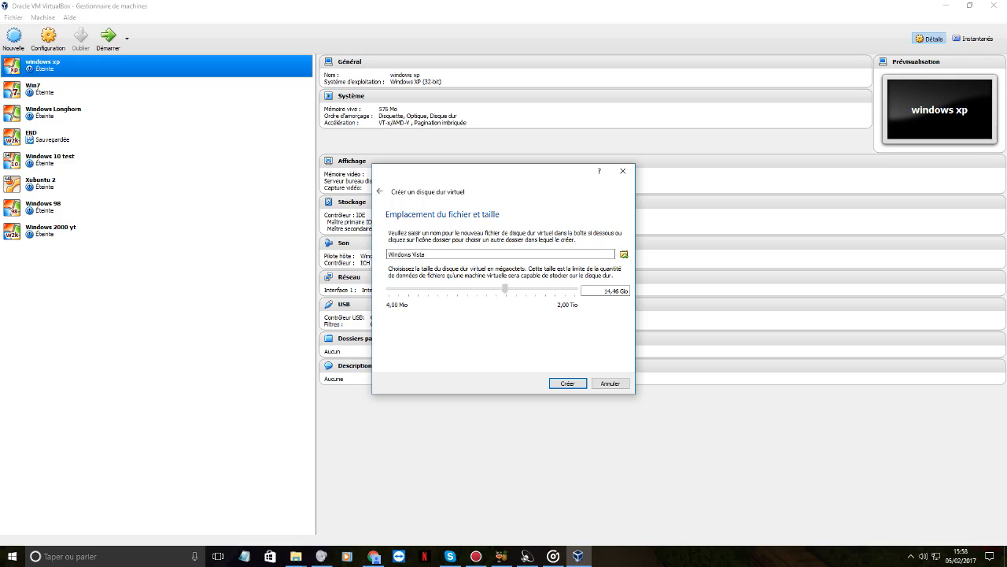
Set the virtual hard disk's size to 15.32 GB.
left_click_drag(629, 291, 602, 291)
type("15")
left_click_drag(389, 289, 505, 288)
Browse for the disk file's location and open the Disque dure Virtuel folder on drive Jeux (B:).
left_click(624, 254)
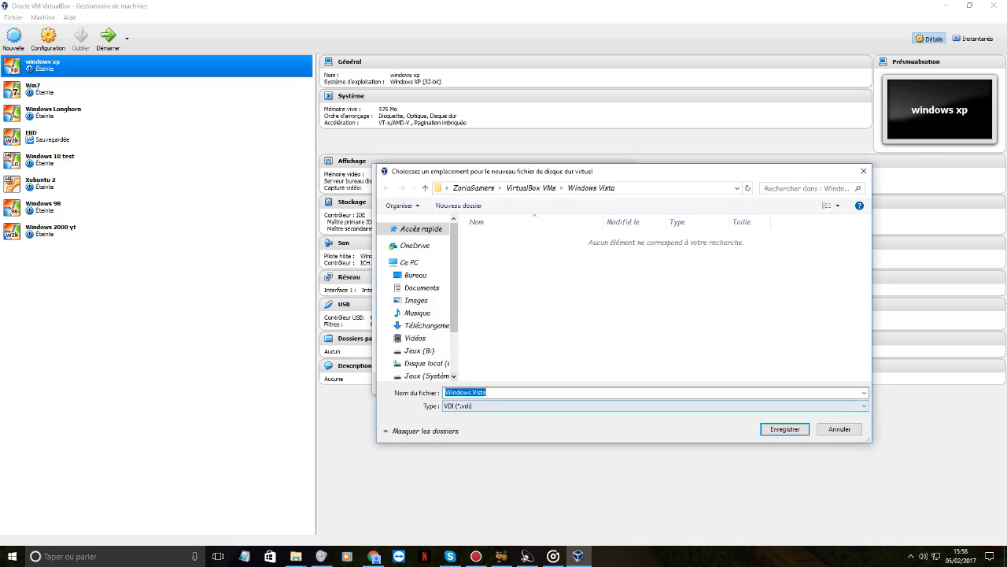
left_click(420, 351)
left_click(512, 283)
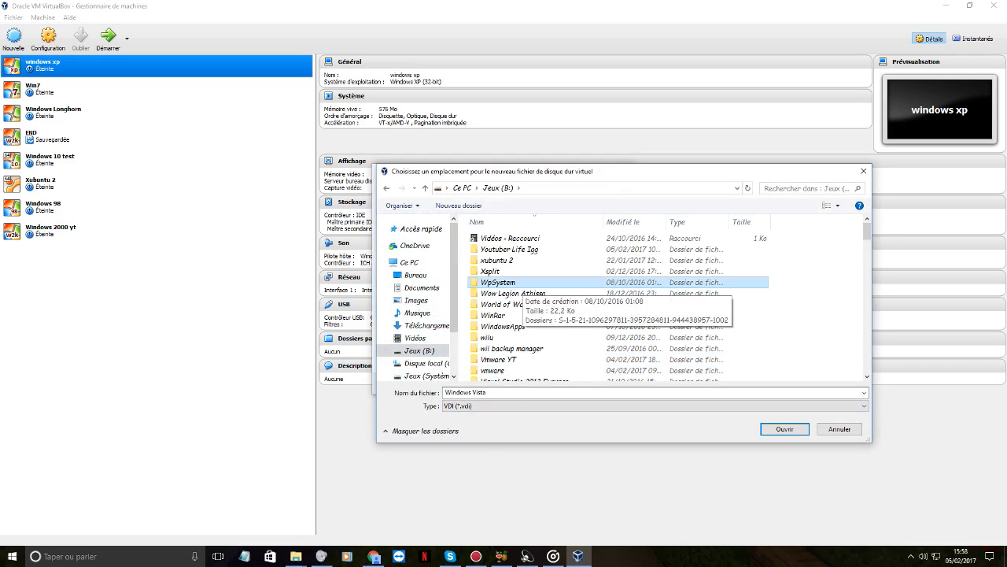
key("d")
key("d")
key("d")
key("d")
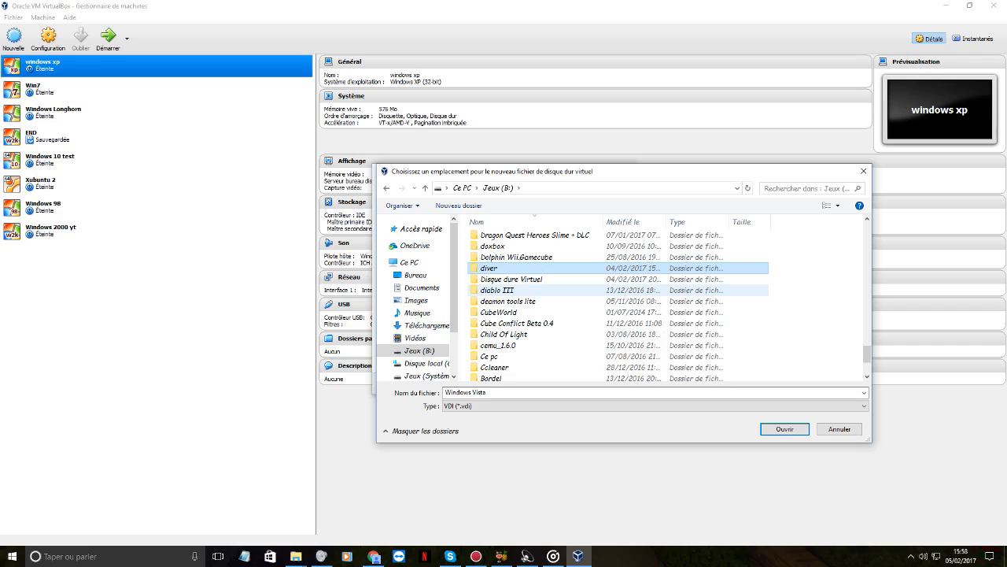
double_click(516, 280)
Create a folder named "Windows Vista [FR] YT" inside Disque dure Virtuel.
right_click(518, 280)
mouse_move(566, 405)
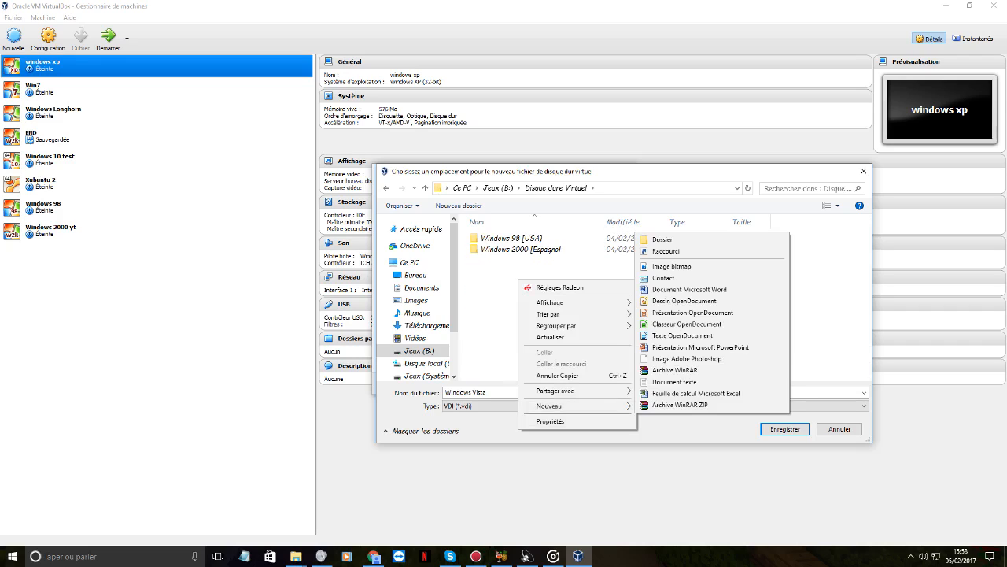
left_click(665, 240)
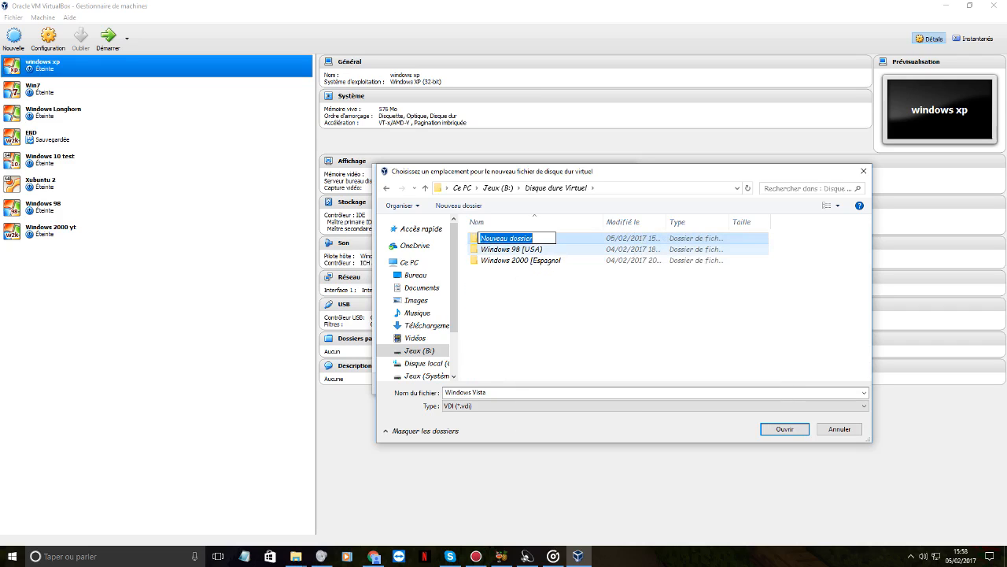
type("Windows")
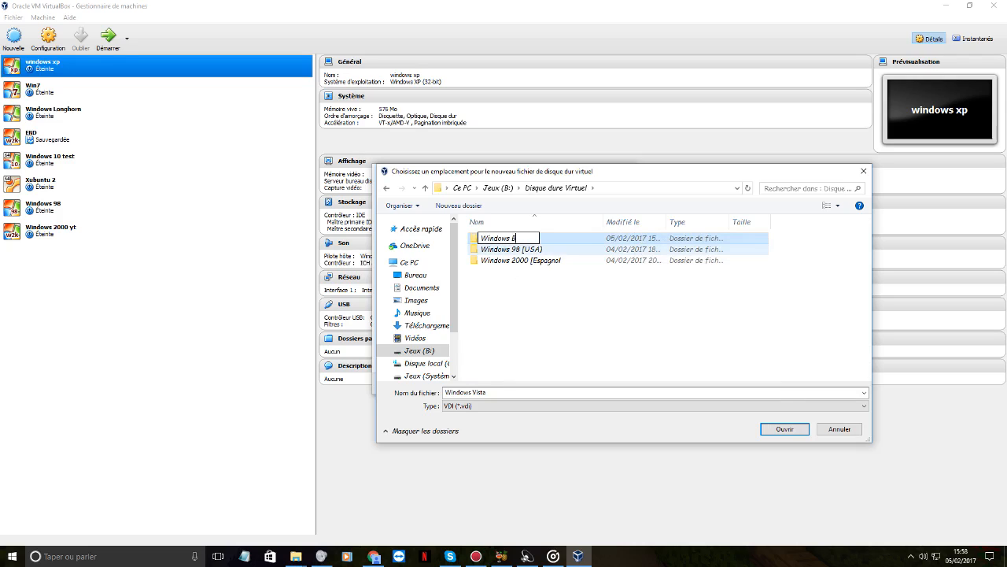
type(" Vista [FR")
key("BackSpace")
type("] YT")
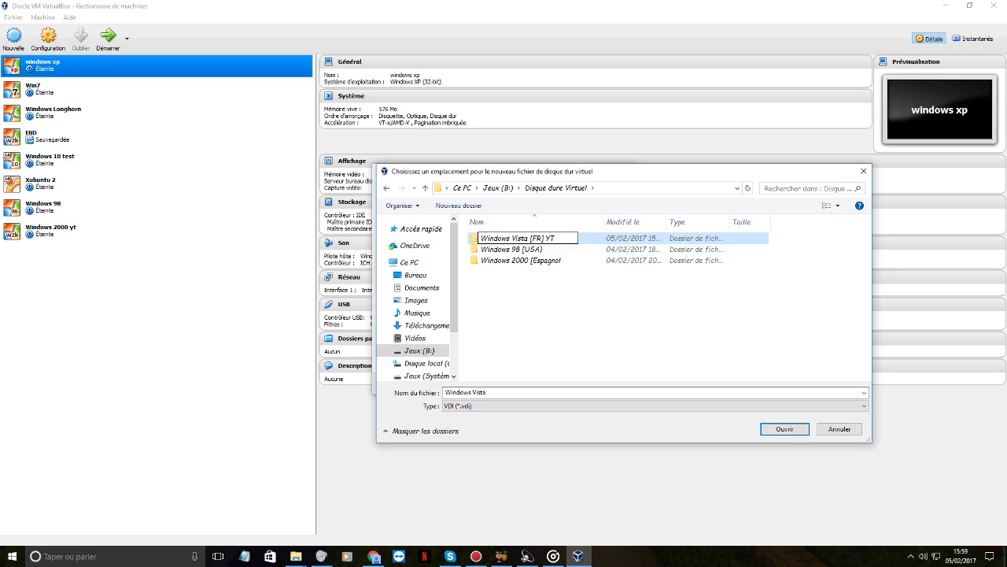
key("Return")
Save the disk file as Windows Vista in the Windows Vista [FR] YT folder and create the virtual disk.
key("Return")
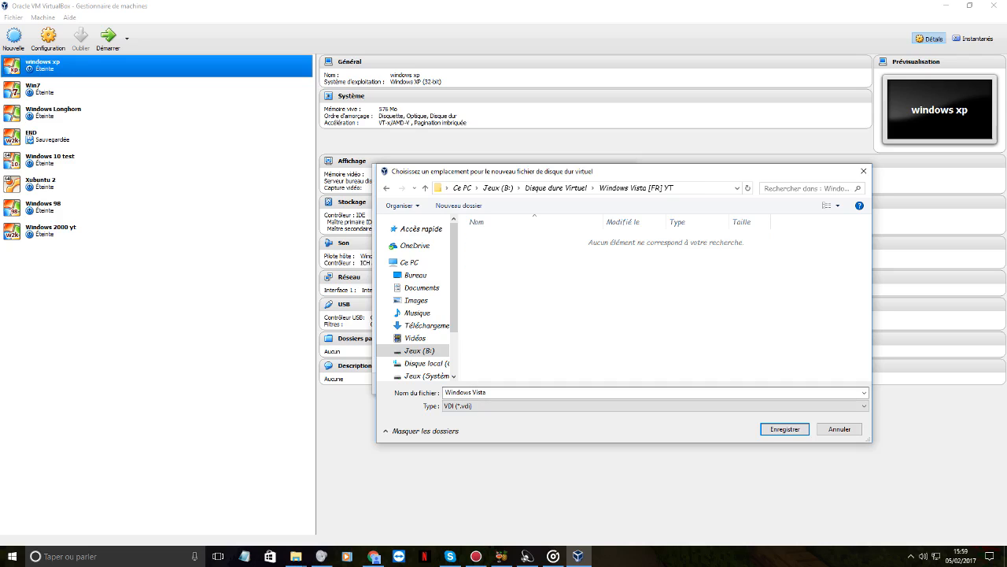
key("Return")
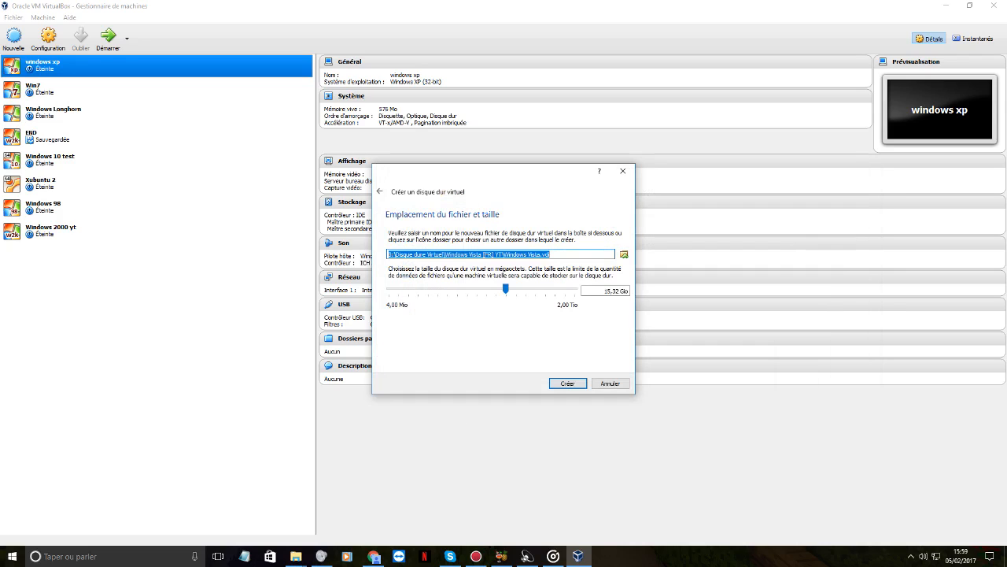
key("Return")
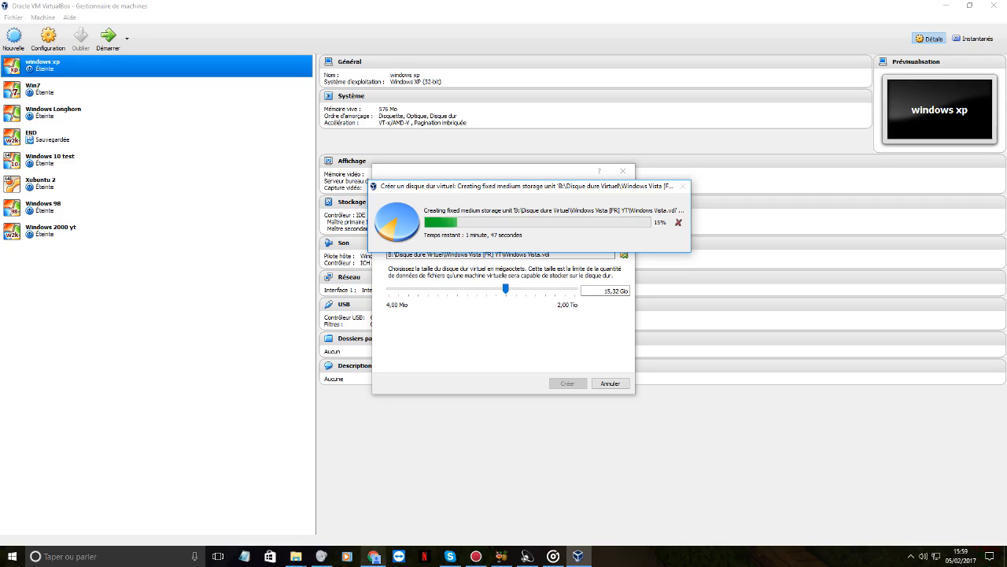
Switch to Chrome and open the Winiso blog's home page to browse its Windows articles.
left_click(373, 556)
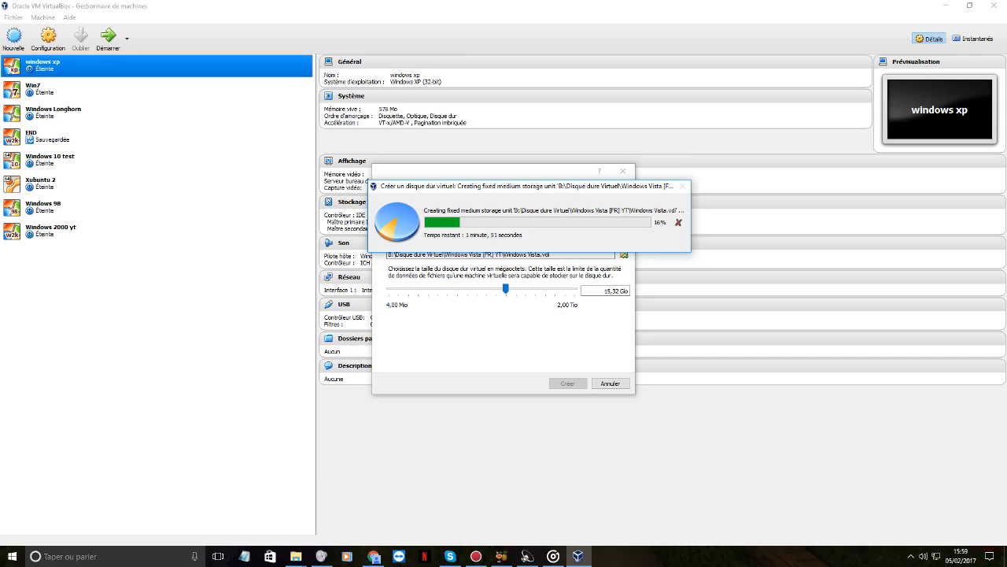
scroll(503, 303, "up", 8)
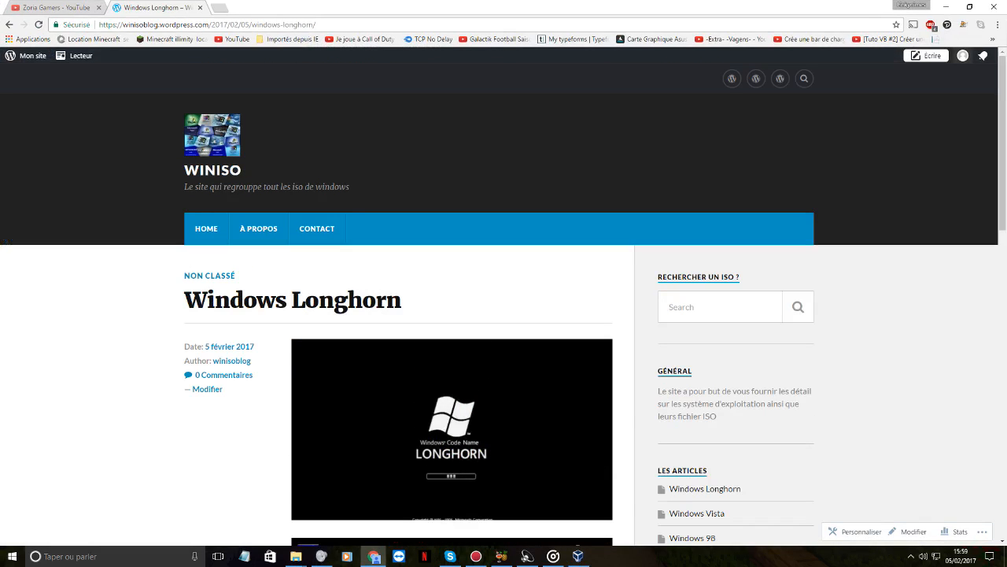
scroll(677, 303, "down", 3)
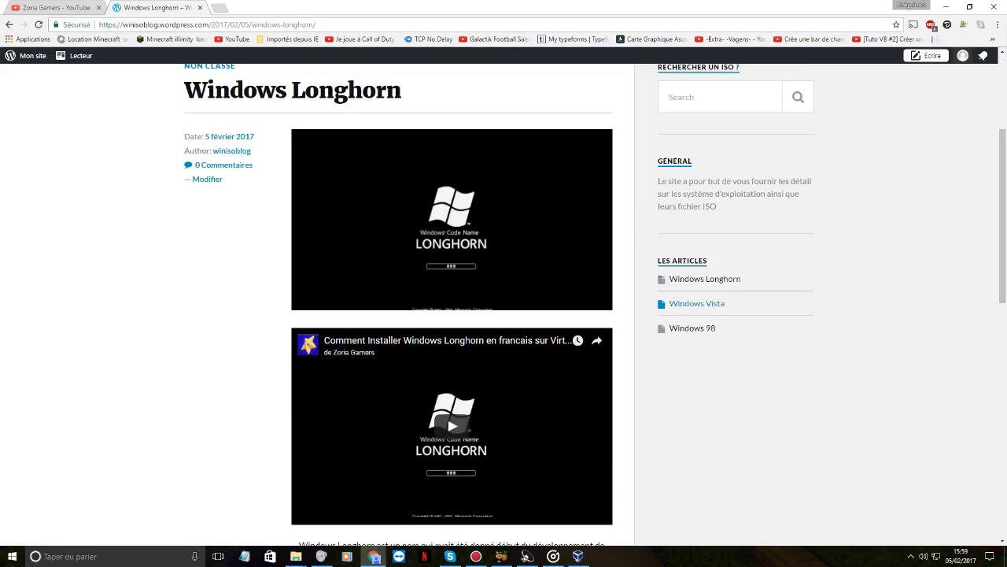
scroll(677, 283, "up", 3)
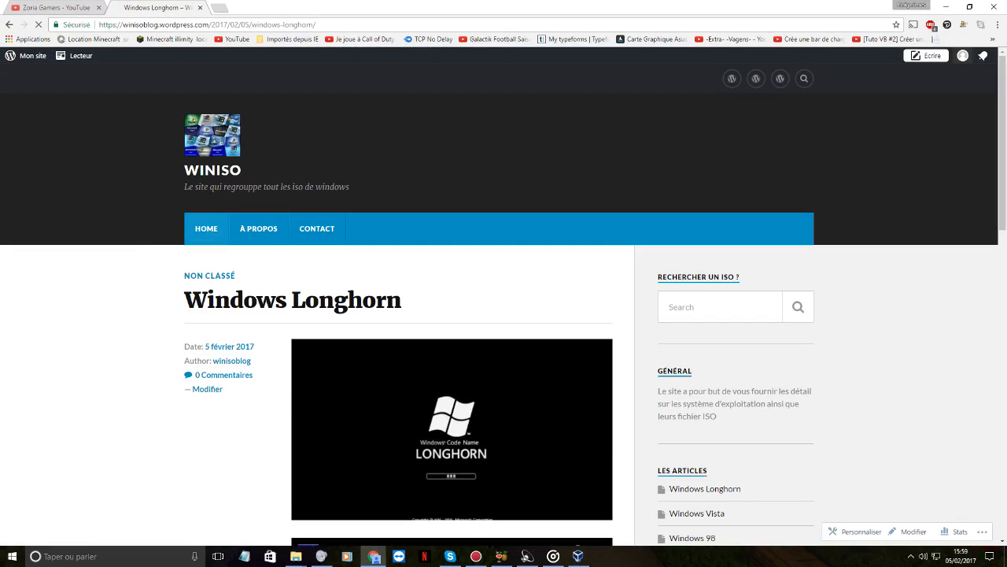
left_click(206, 228)
scroll(504, 306, "down", 2)
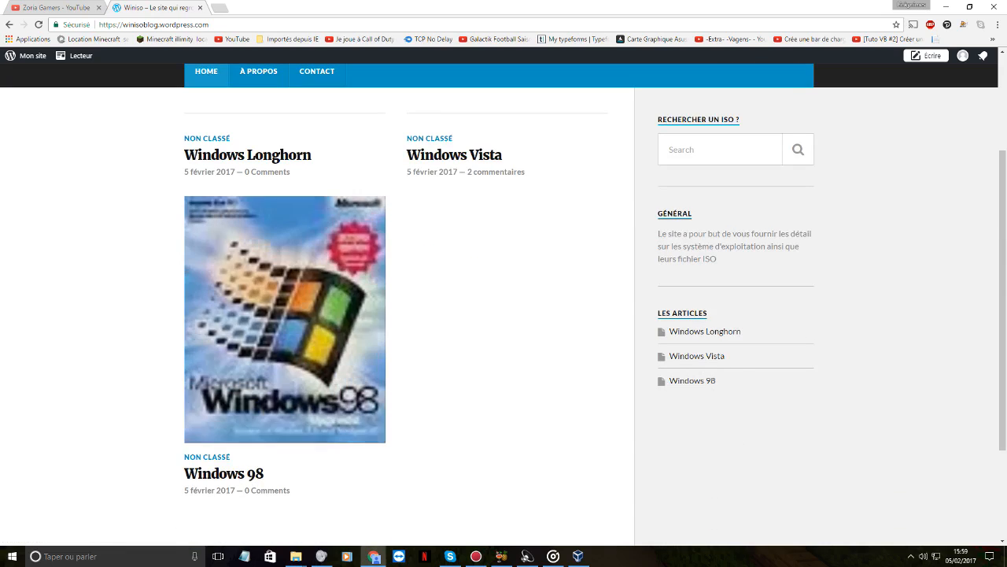
Open the Windows Vista article on the Winiso blog and look through its description down to the end of the article.
left_click(662, 356)
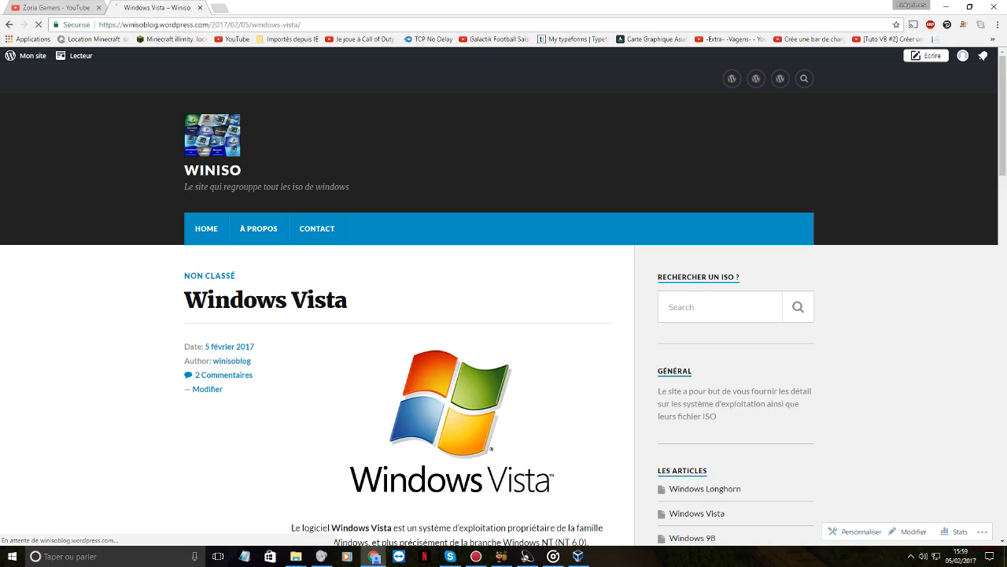
scroll(504, 305, "down", 2)
scroll(504, 305, "down", 3)
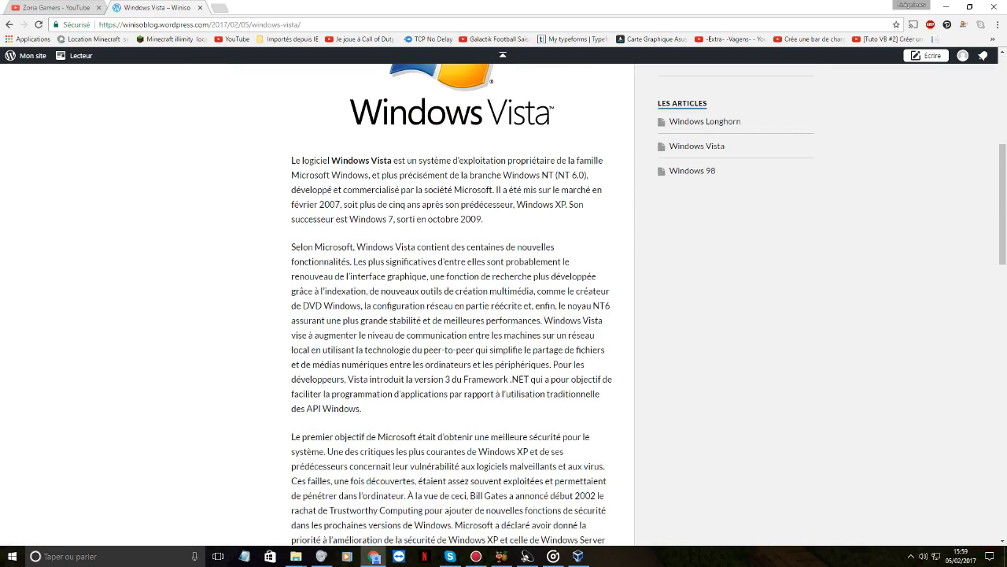
left_click_drag(282, 102, 527, 274)
left_click(527, 274)
scroll(526, 274, "up", 4)
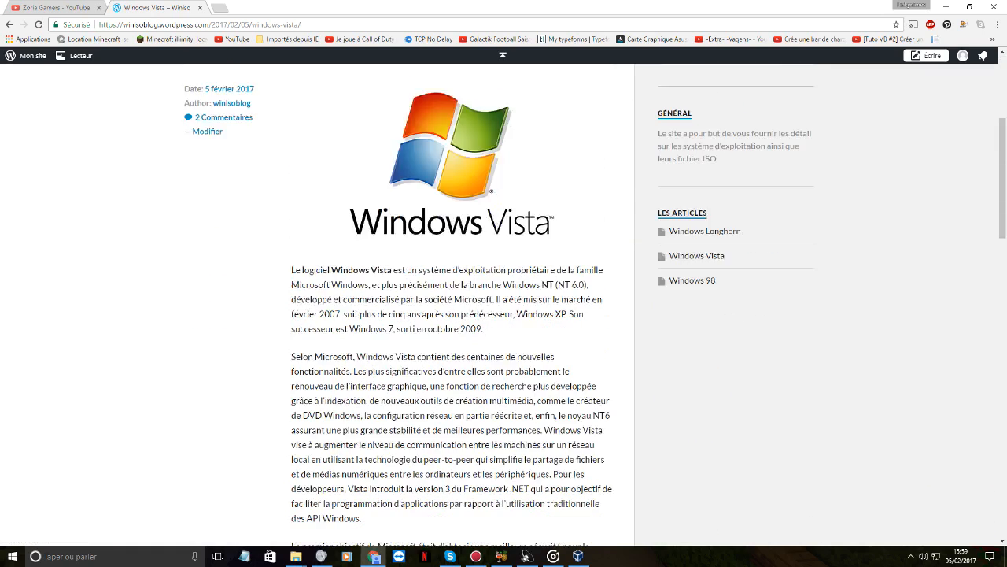
scroll(526, 274, "down", 4)
scroll(504, 306, "down", 15)
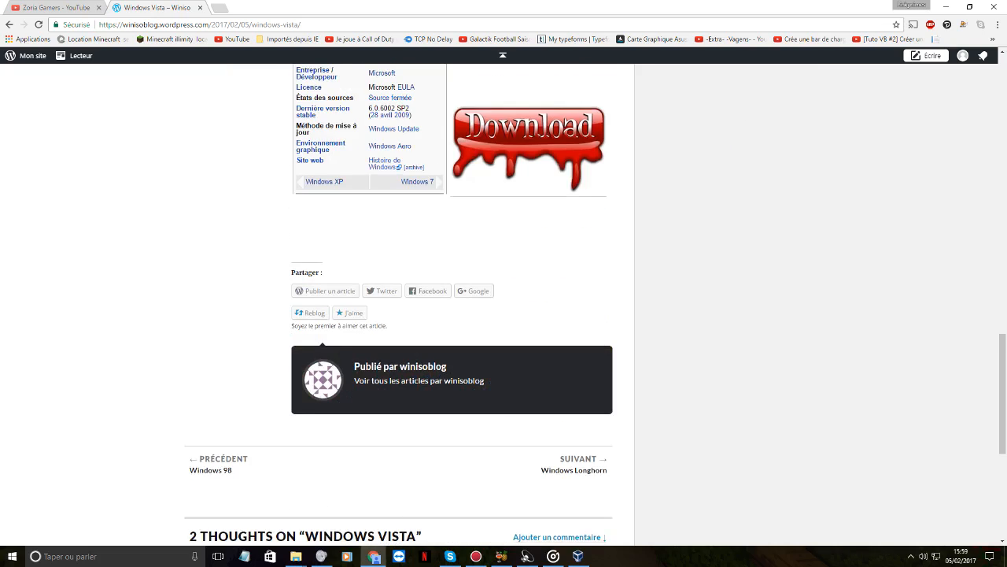
Go back to the Windows Vista info box and open the article's Download link.
scroll(504, 305, "up", 3)
left_click_drag(334, 228, 236, 149)
left_click_drag(252, 196, 488, 291)
left_click(519, 228)
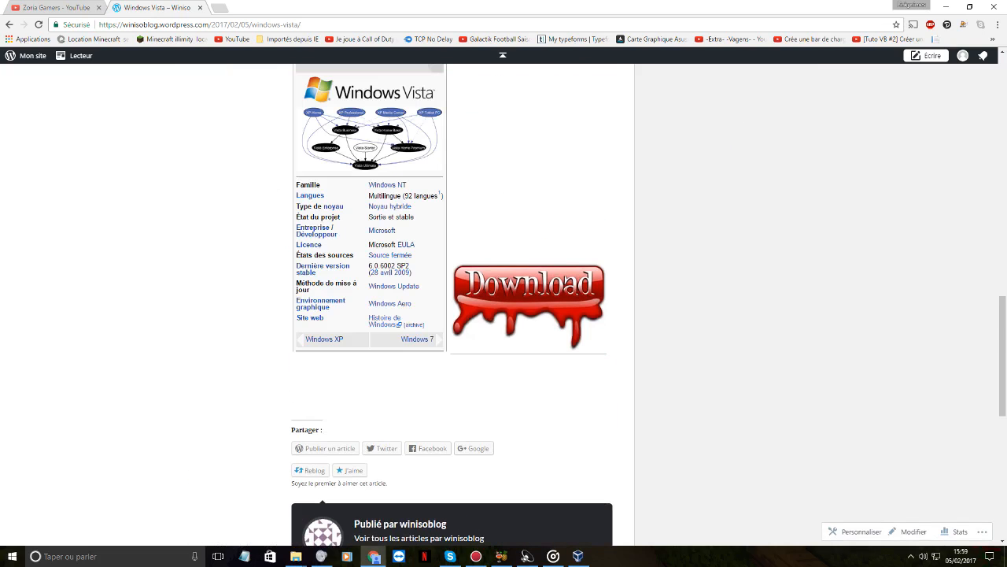
left_click(529, 305)
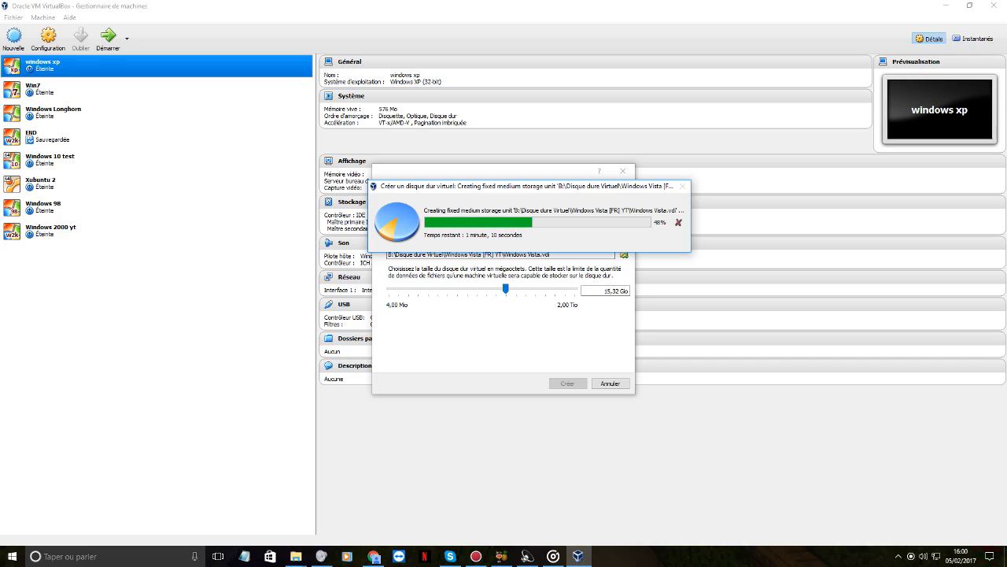
Switch to File Explorer and open the Windows_Vista_SP2_x86_FR folder inside the diver folder on drive Jeux (B:).
left_click(296, 556)
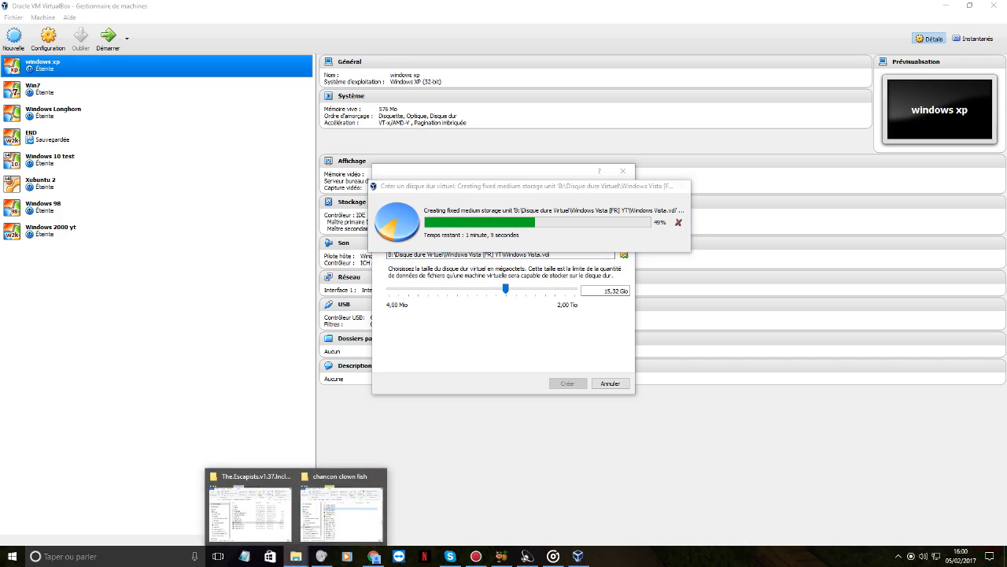
left_click(250, 508)
left_click(88, 286)
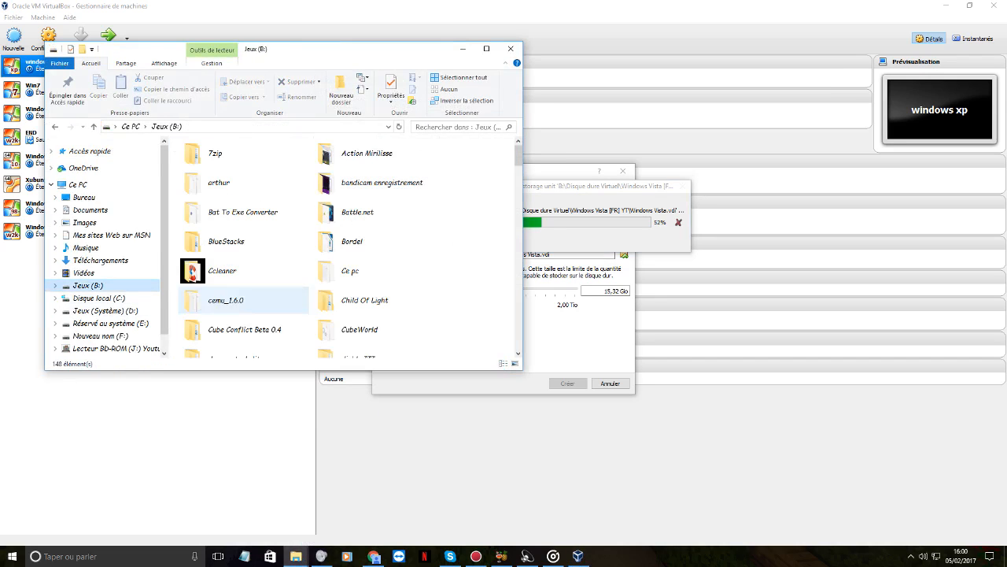
left_click(243, 213)
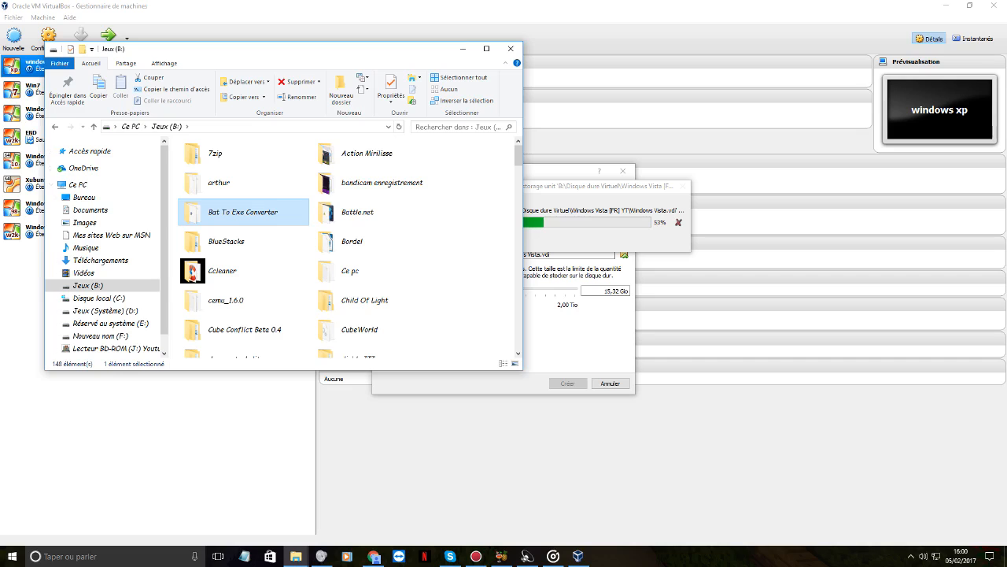
type("di")
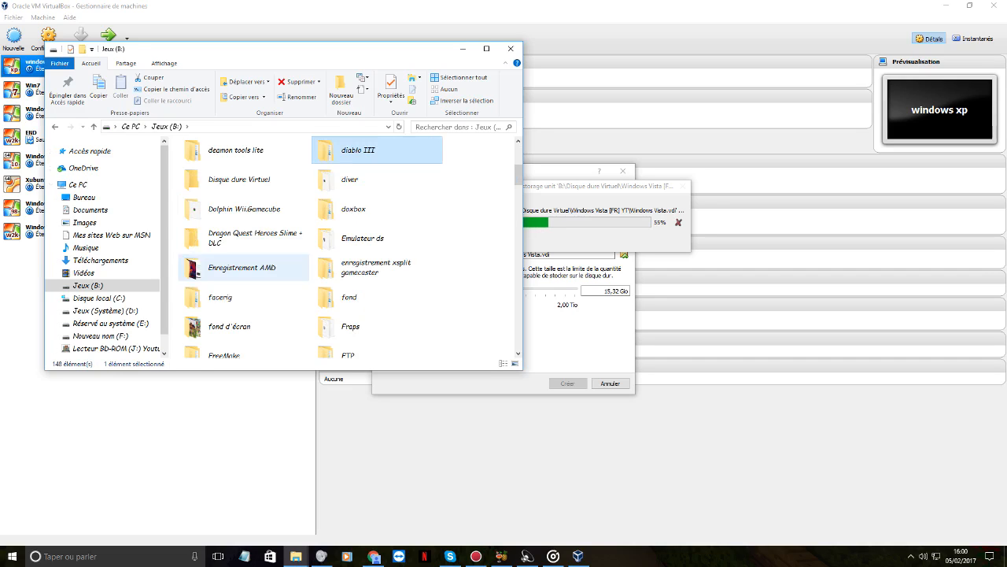
double_click(359, 180)
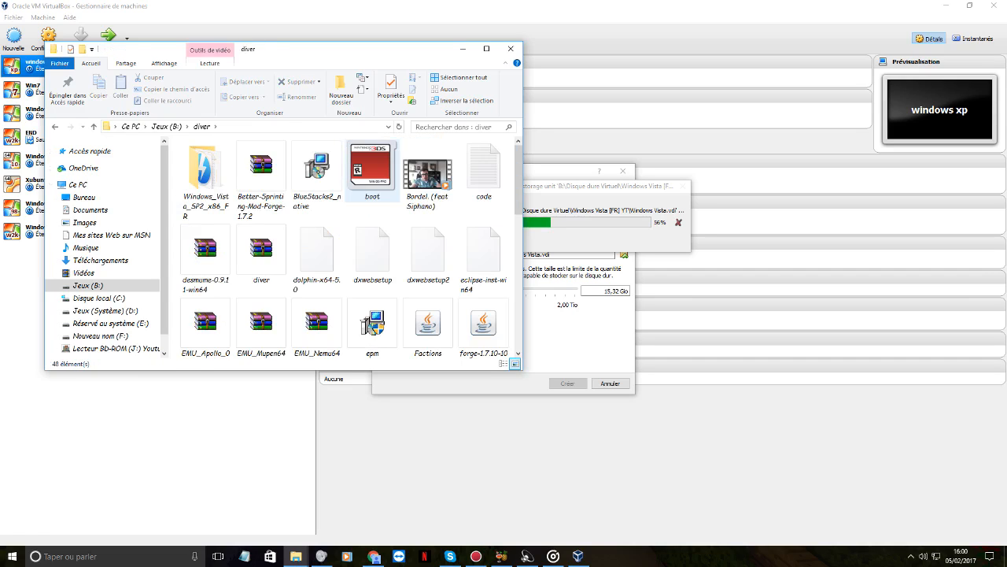
double_click(211, 178)
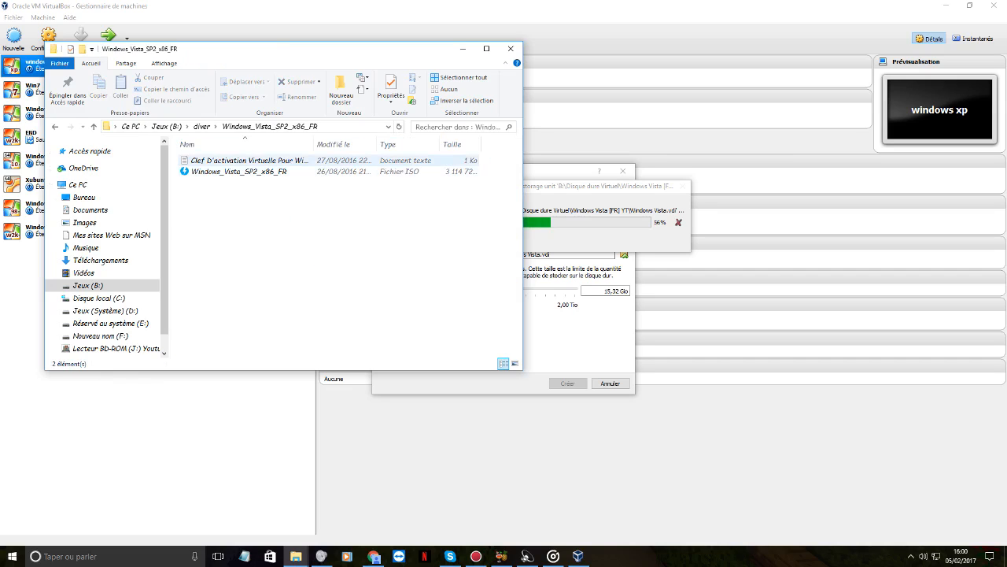
Open the activation key text file beside the ISO, examine the key line, and close the file.
left_click_drag(295, 162, 251, 162)
key("Return")
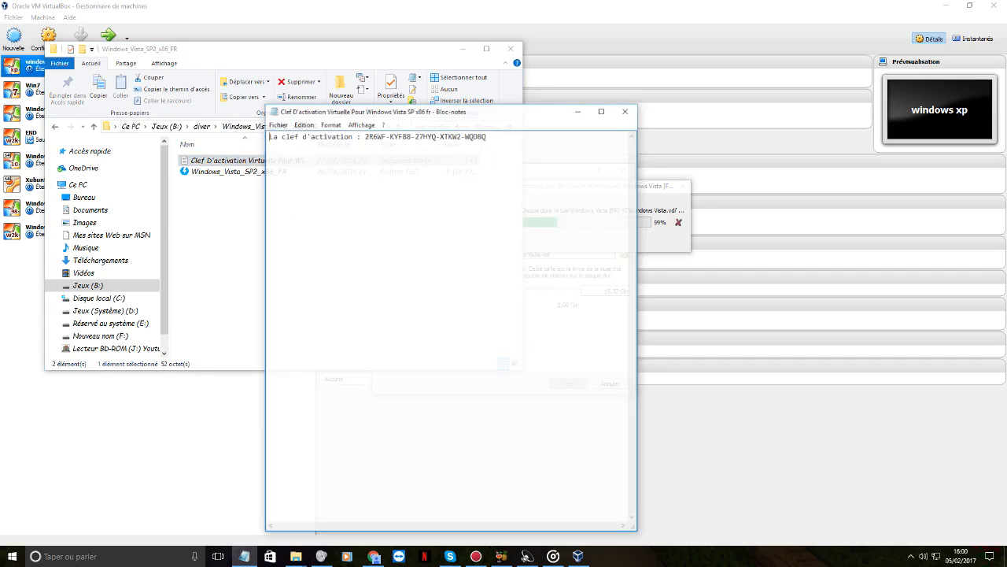
left_click_drag(487, 135, 367, 136)
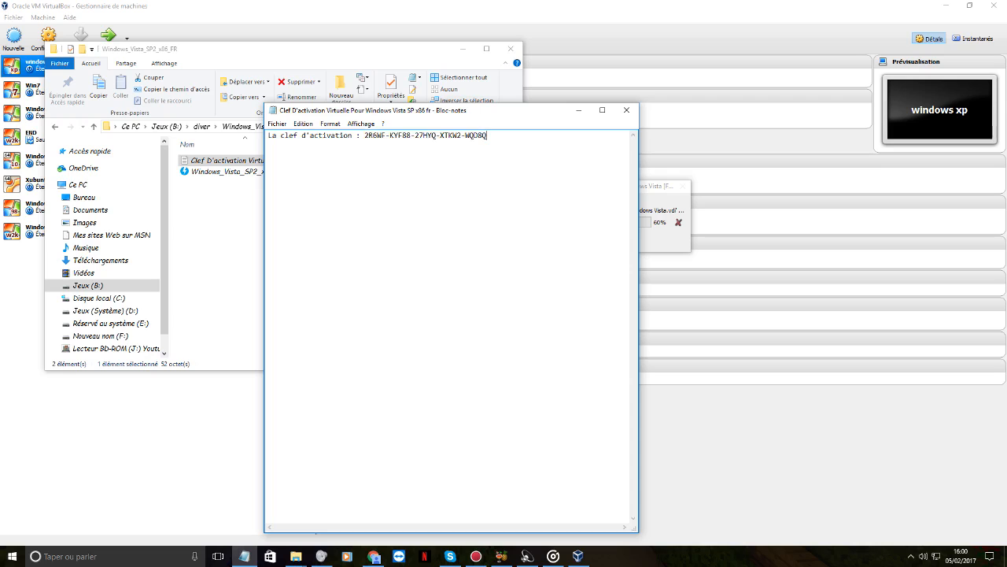
left_click(626, 110)
left_click_drag(297, 210, 243, 183)
Look through the Windows ISO files in the diver folder and reopen the Windows_Vista_SP2_x86_FR folder.
key("alt+Left")
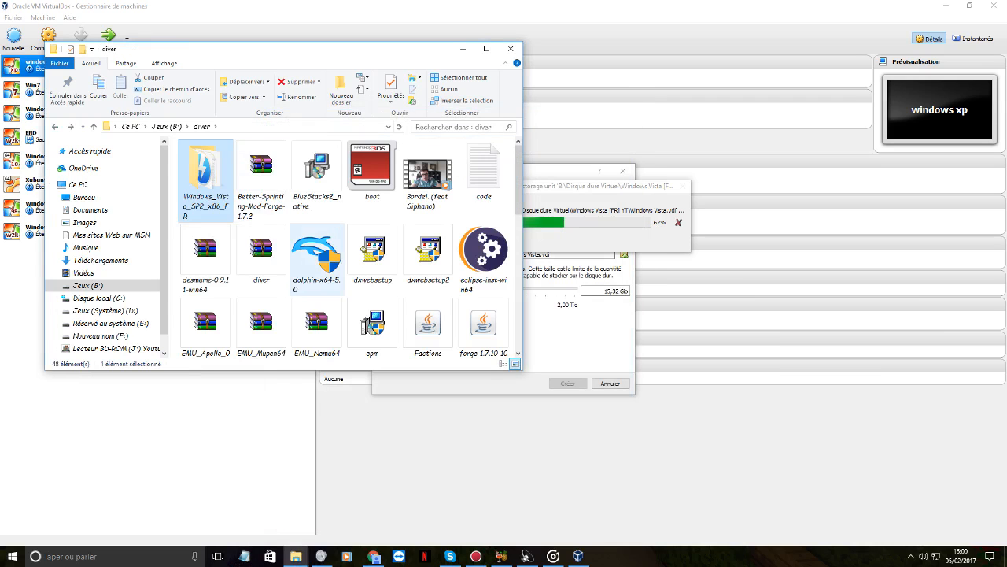
scroll(306, 237, "down", 1)
key("w")
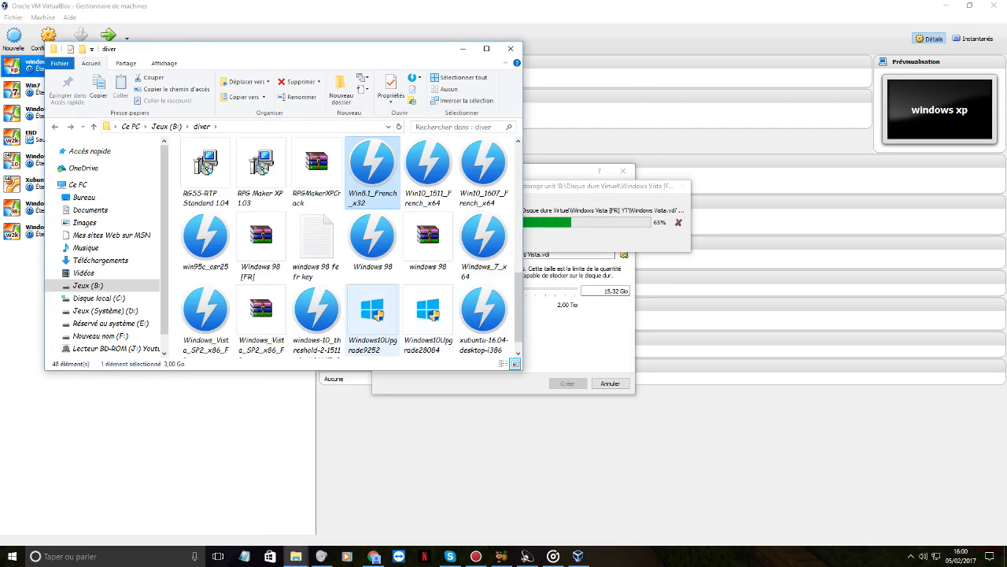
scroll(373, 327, "up", 3)
double_click(203, 175)
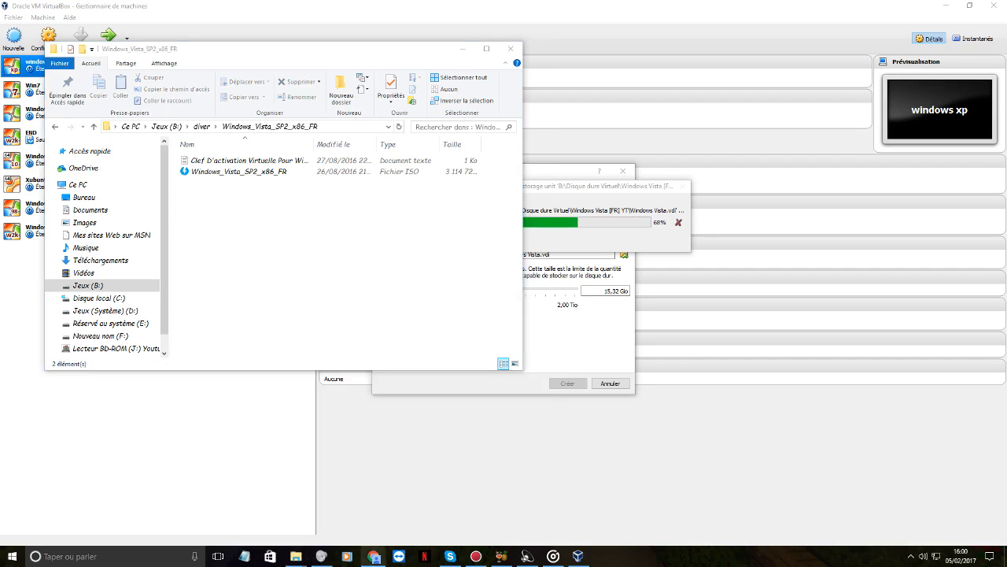
Switch to Chrome, review the Windows Vista article again, and minimize the browser.
left_click(374, 556)
scroll(451, 315, "up", 10)
scroll(451, 315, "down", 13)
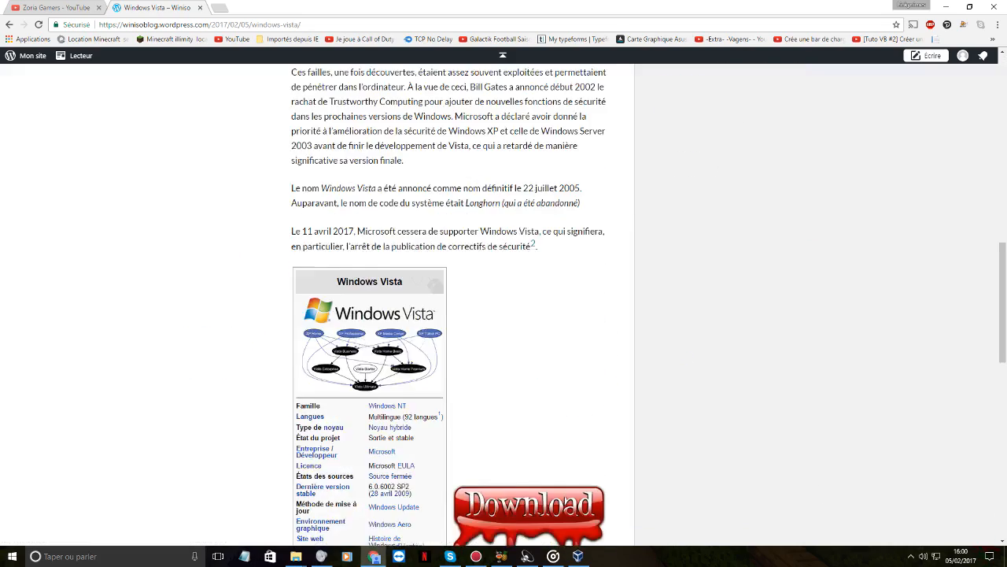
scroll(452, 315, "up", 12)
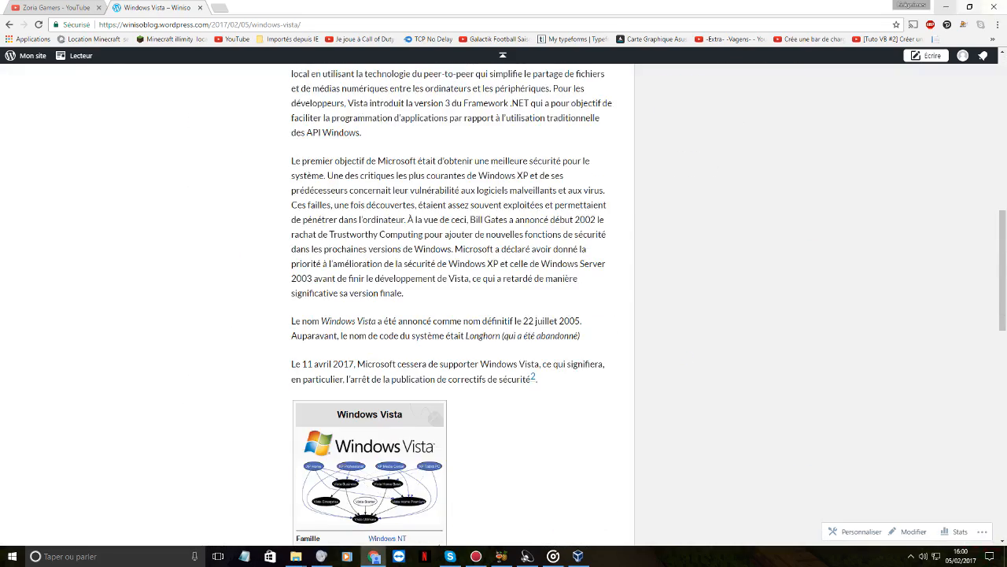
left_click(946, 7)
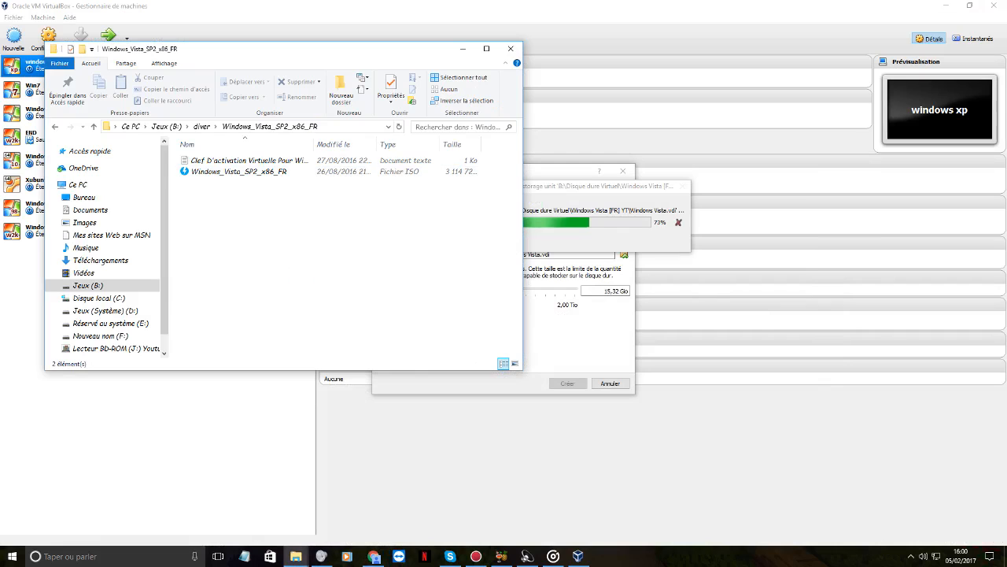
Reopen the activation key text file, highlight the key to examine it, and return to VirtualBox.
left_click_drag(498, 163, 415, 158)
double_click(415, 160)
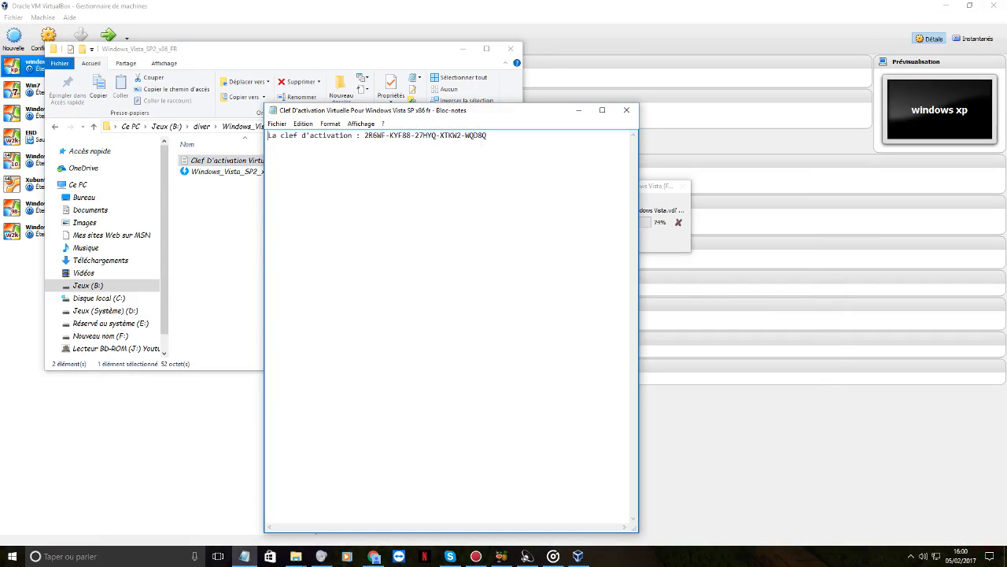
left_click_drag(488, 136, 373, 135)
left_click(488, 135)
left_click_drag(488, 136, 368, 135)
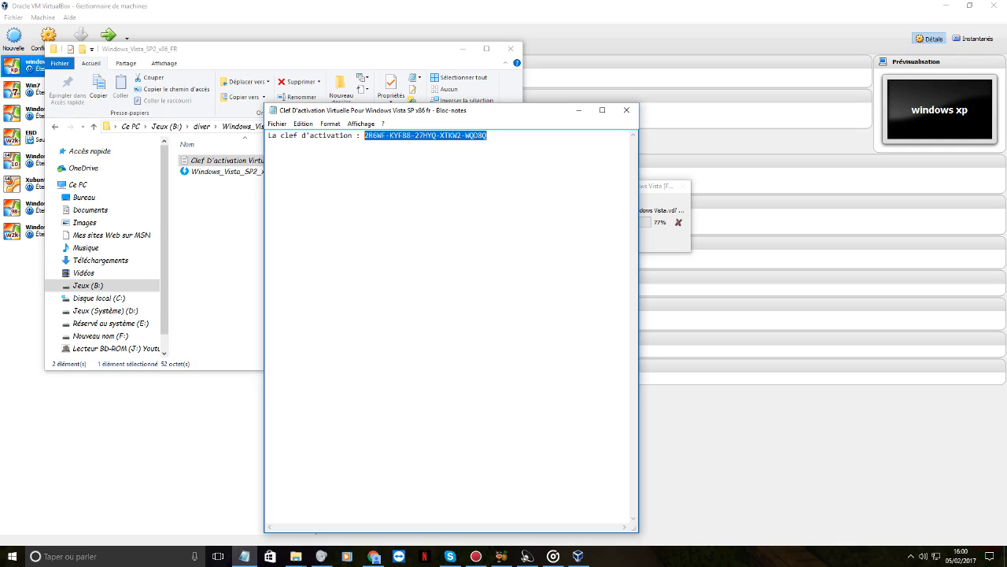
left_click(488, 135)
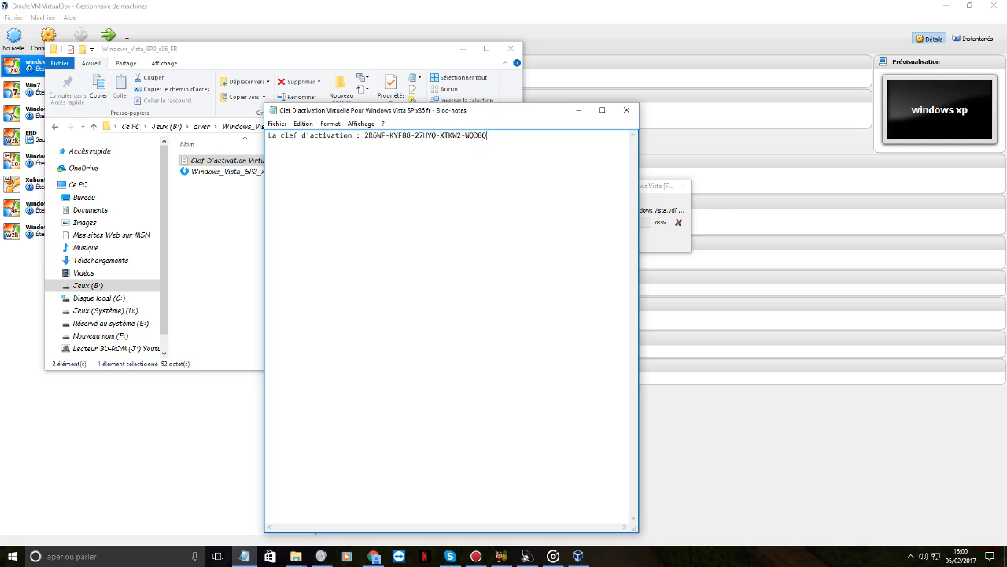
left_click_drag(488, 135, 765, 180)
left_click(592, 206)
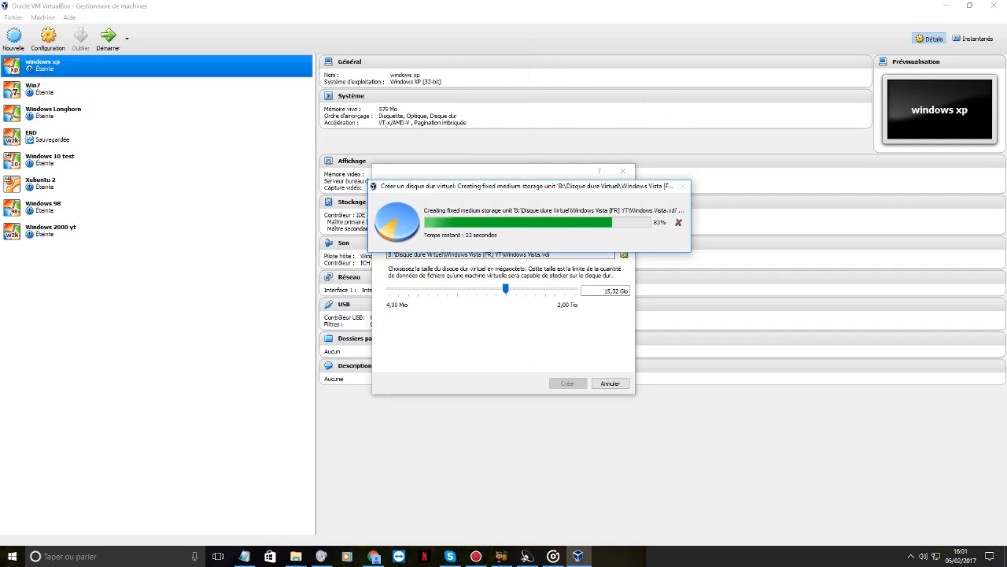
left_click(296, 557)
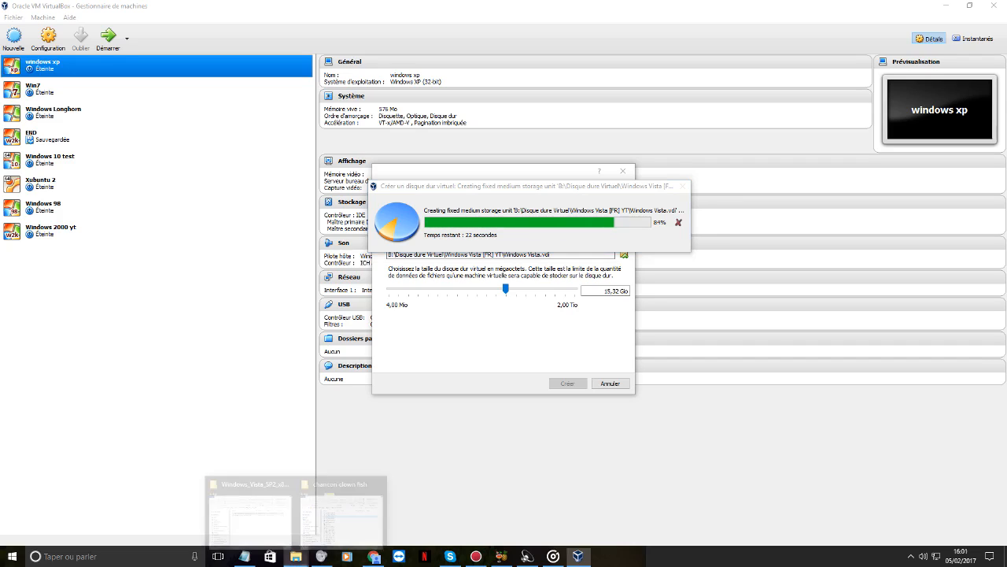
left_click(342, 507)
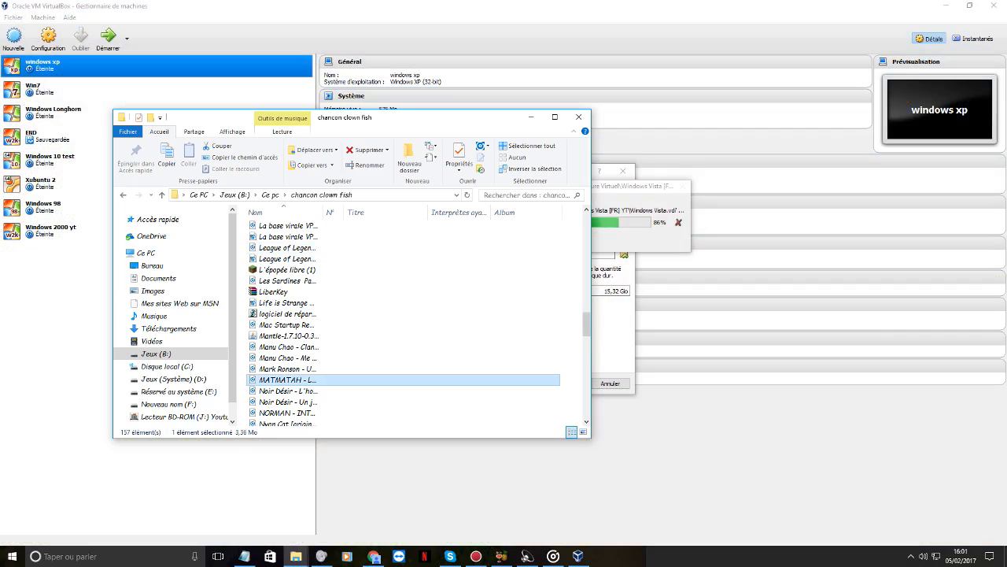
left_click(531, 116)
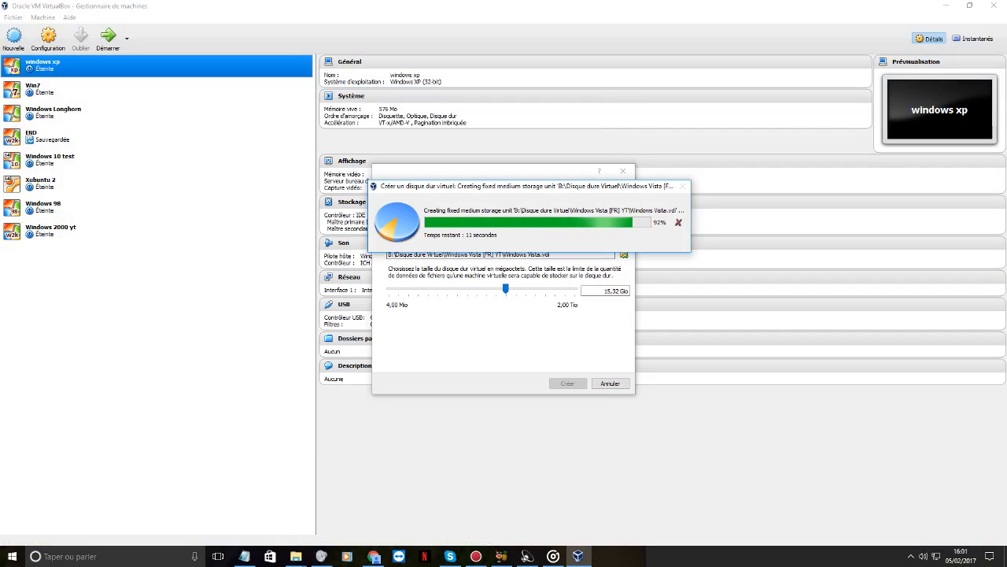
Switch to Groove Musique, check its playback volume, and minimize the player.
left_click(553, 556)
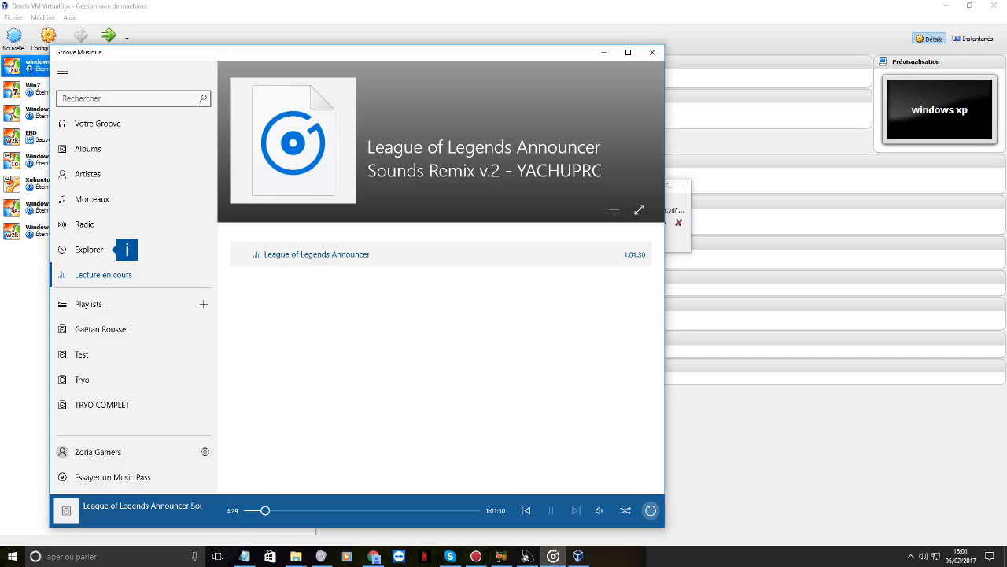
left_click(599, 510)
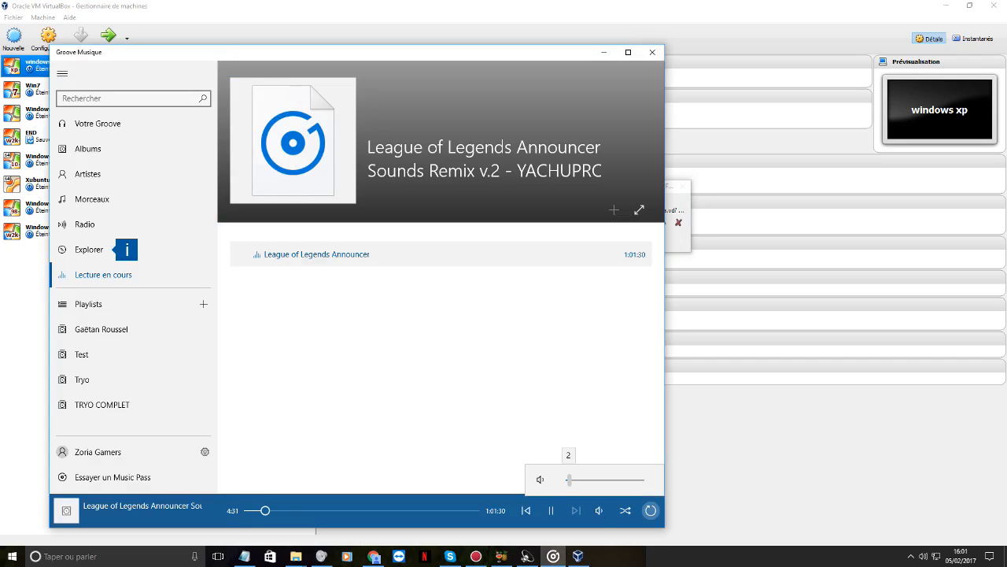
left_click(604, 52)
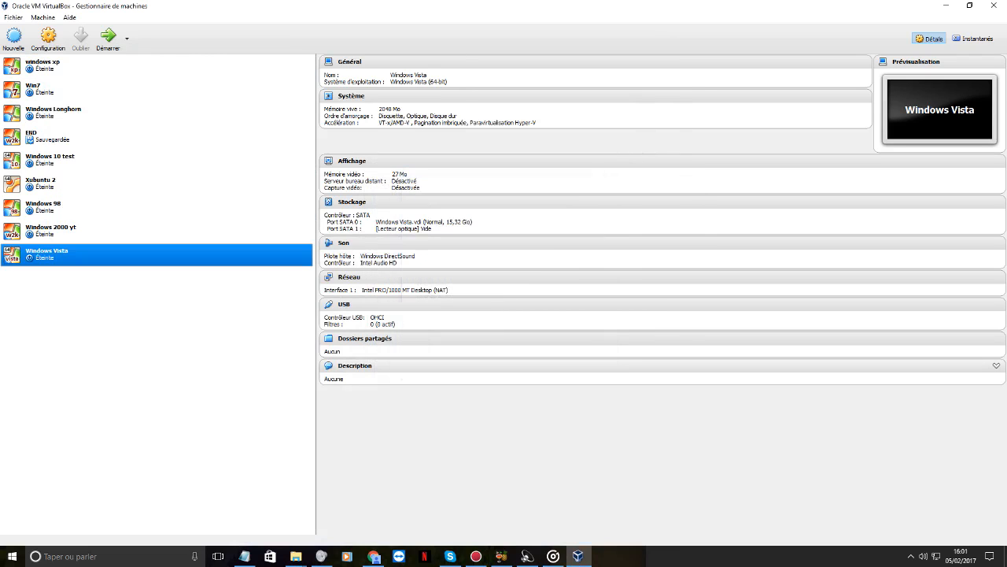
Start the Windows Vista virtual machine.
right_click(184, 263)
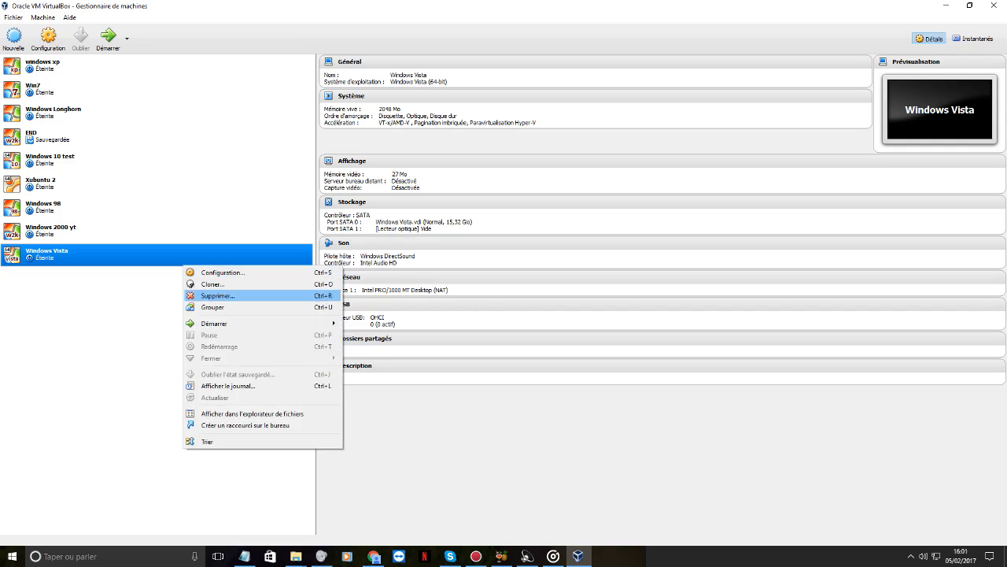
key("Escape")
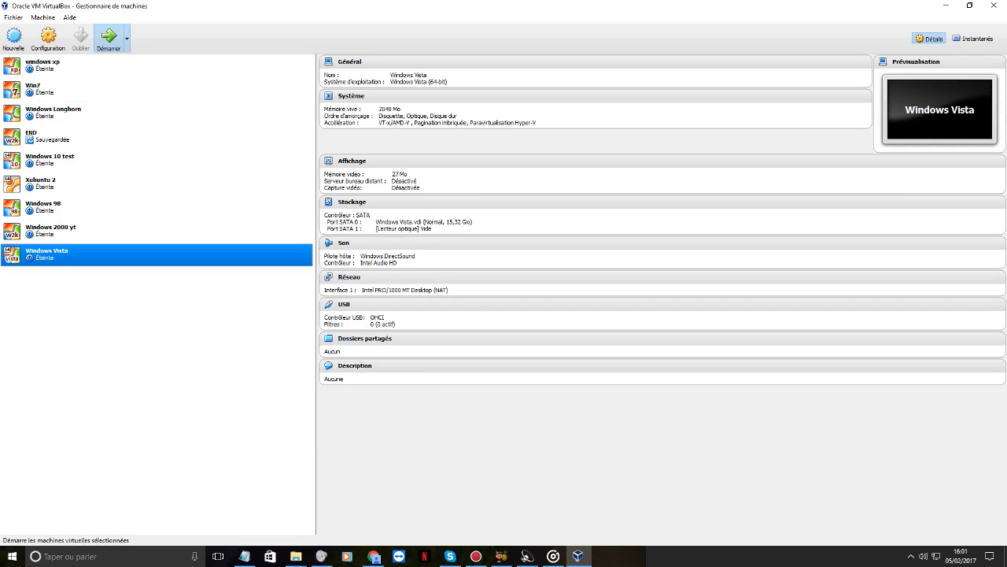
left_click(109, 38)
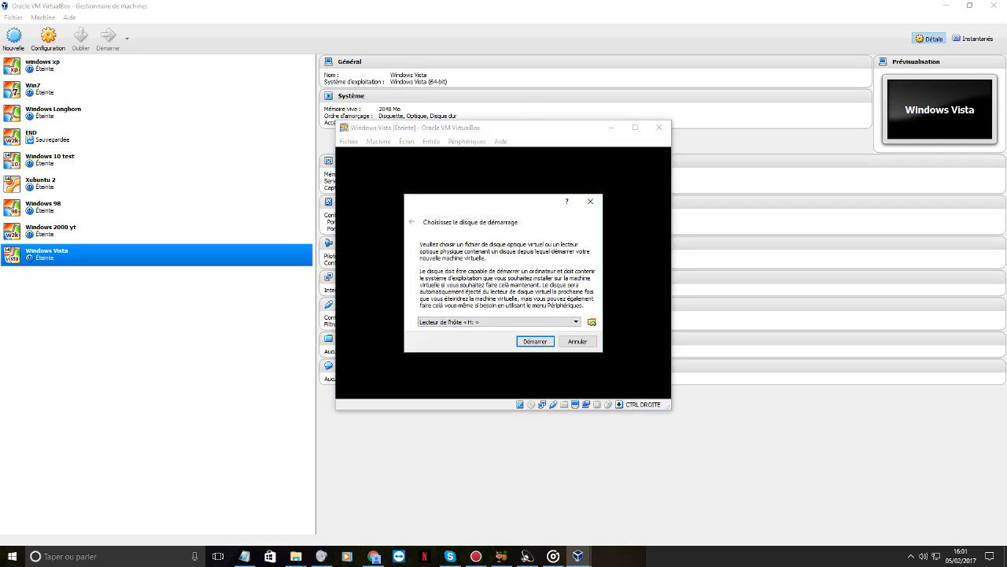
Check the available startup disks, then copy the path of the Windows_Vista_SP2_x86_FR folder from its Explorer window.
left_click(575, 322)
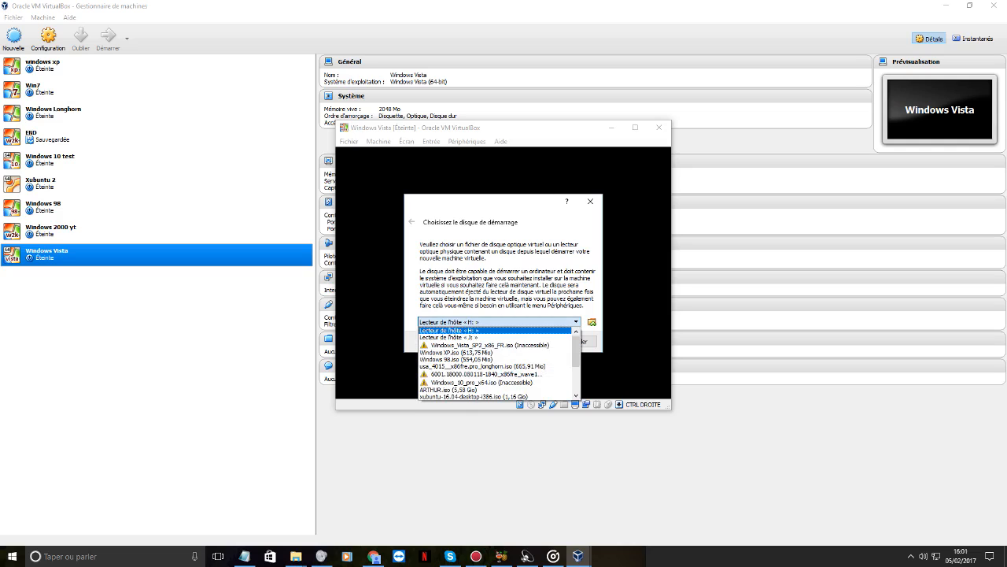
left_click(575, 321)
left_click(296, 557)
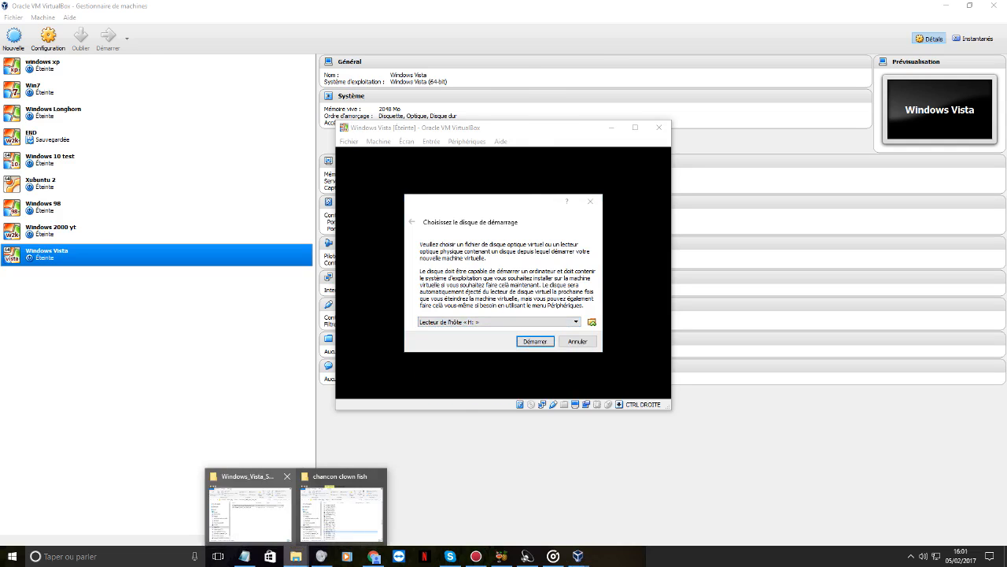
left_click(250, 509)
left_click(388, 127)
key("ctrl+c")
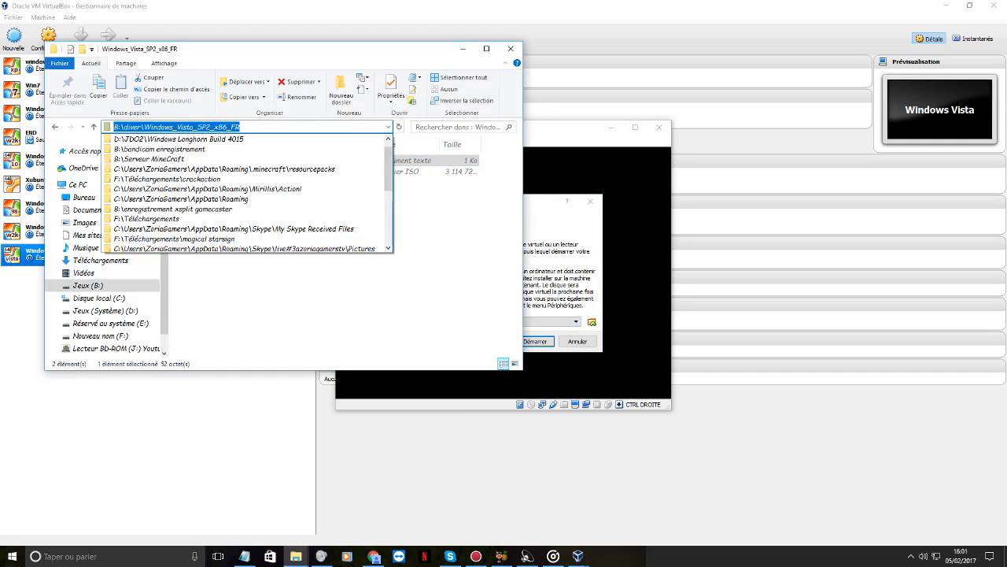
Look over the drives listed in Ce PC and close the Explorer window.
left_click(84, 235)
left_click(83, 197)
left_click(77, 185)
scroll(378, 272, "down", 2)
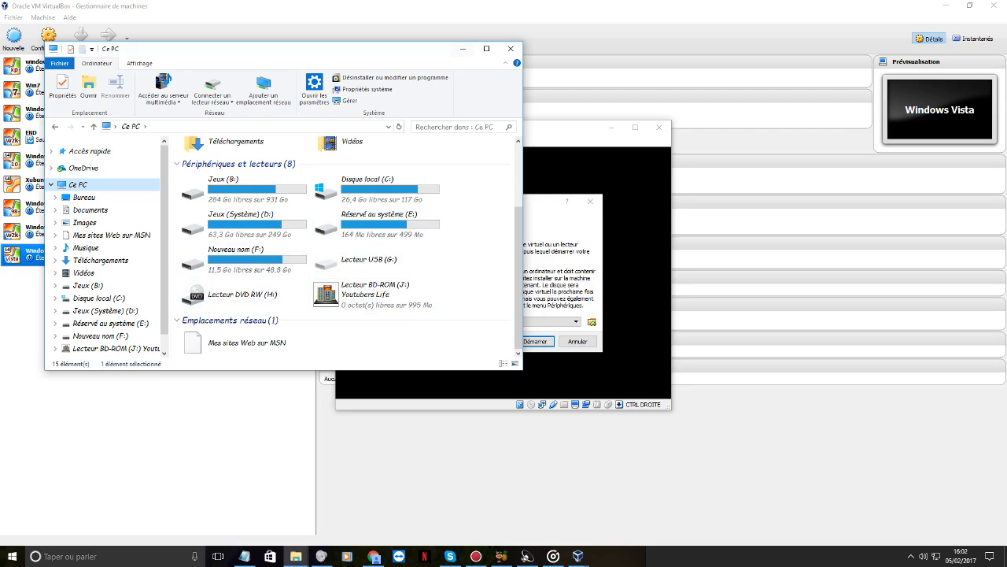
left_click(511, 48)
Load Windows_Vista_SP2_x86_FR.iso from B:\diver\Windows_Vista_SP2_x86_FR as the startup disk, start the machine, and maximize its window.
left_click(592, 322)
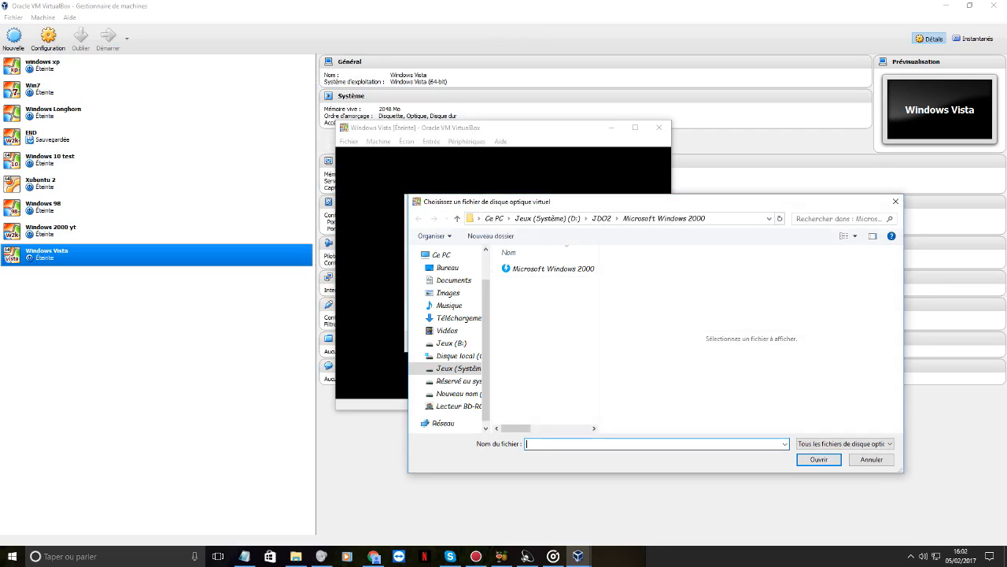
left_click(770, 218)
key("ctrl+v")
key("Return")
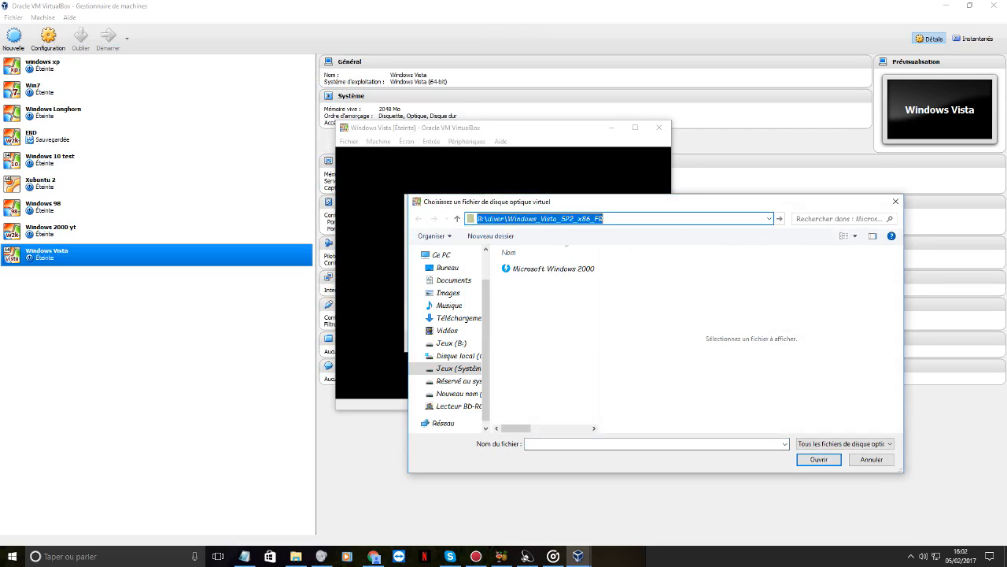
double_click(551, 268)
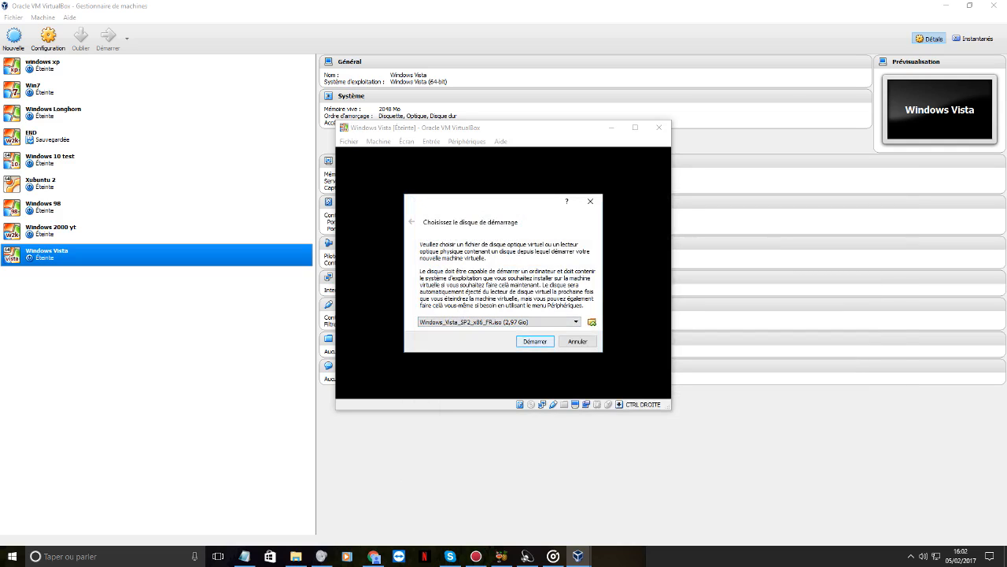
key("Return")
left_click(635, 127)
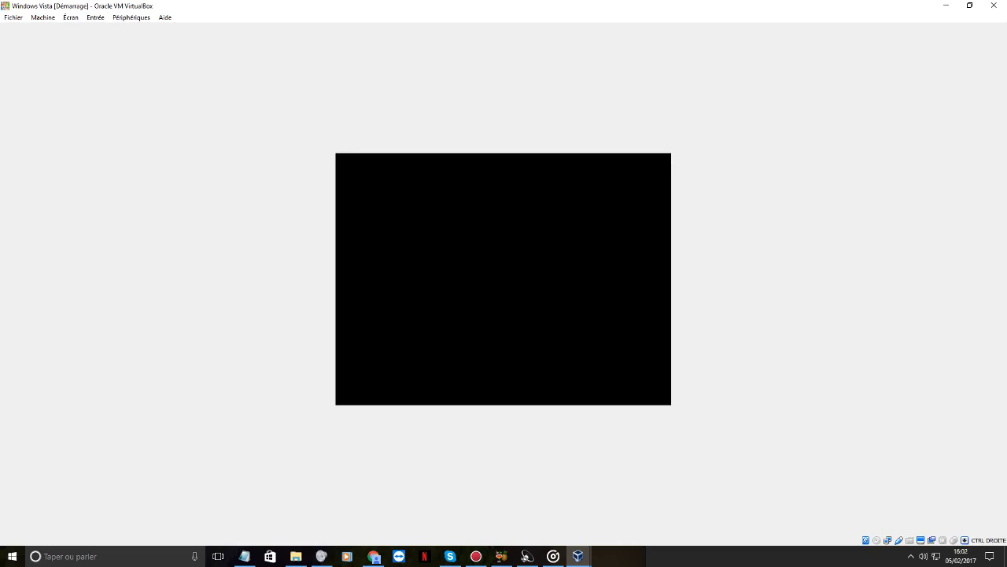
left_click(131, 17)
mouse_move(71, 17)
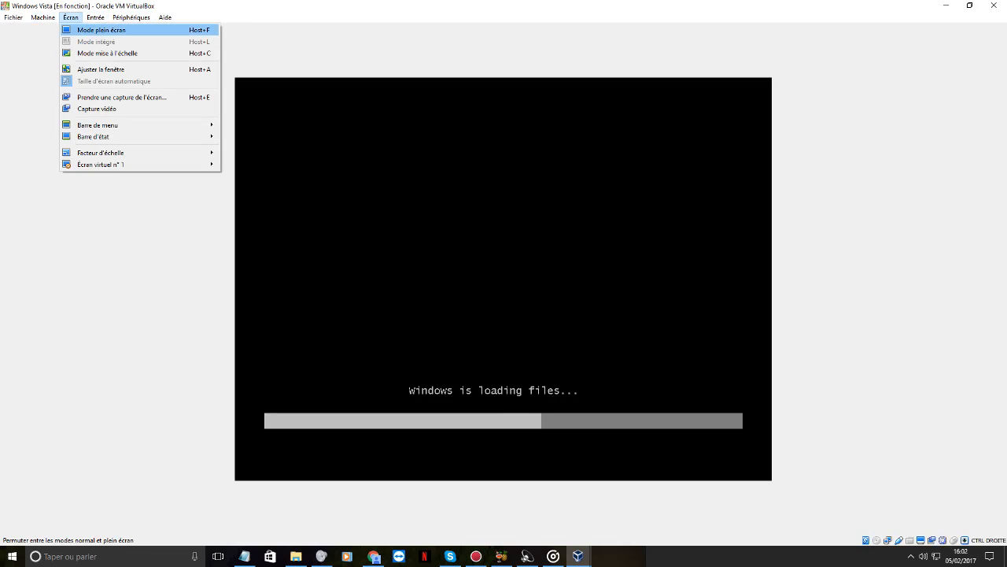
left_click(71, 18)
left_click(71, 17)
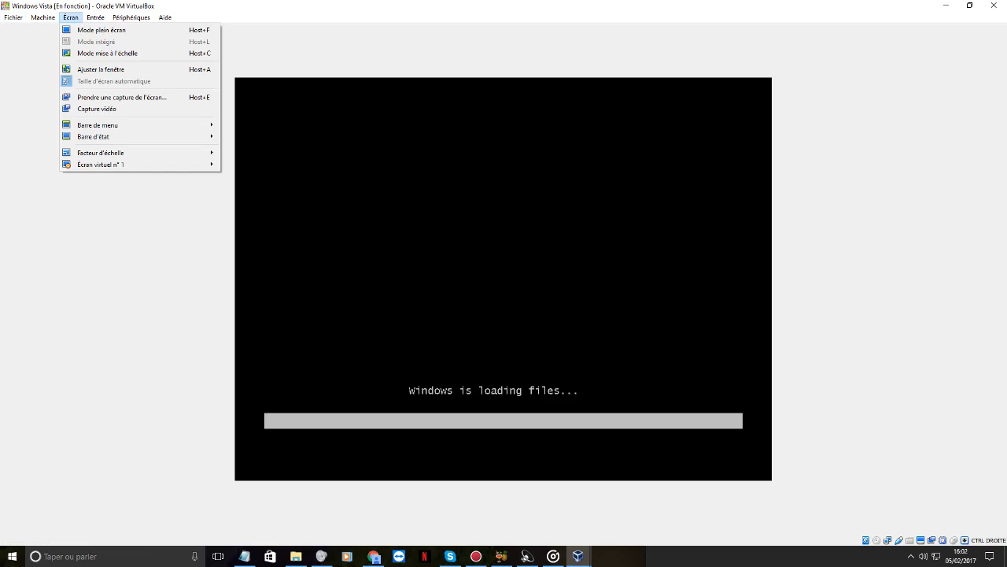
left_click(819, 557)
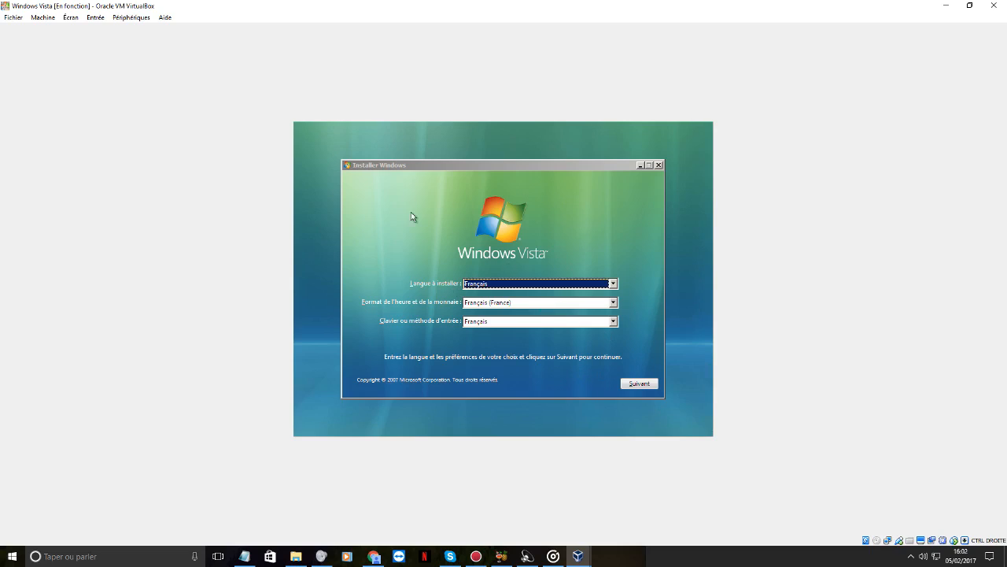
left_click_drag(905, 6, 681, 129)
left_click(679, 108)
Review the installer's language, time format and keyboard choices, keep Français, Français (France) and Français, and start the installation.
left_click(517, 286)
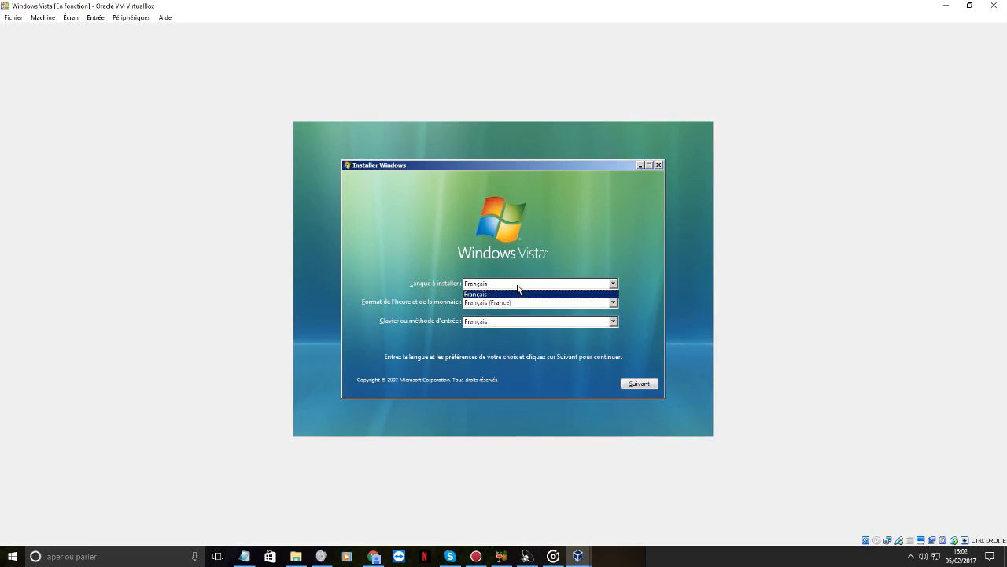
left_click(513, 303)
left_click(513, 303)
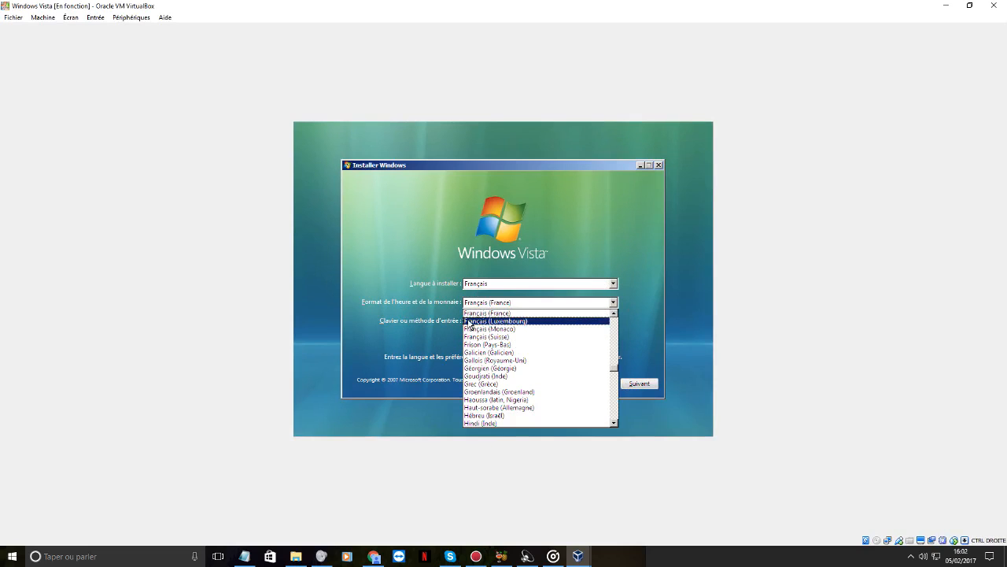
scroll(516, 380, "down", 5)
left_click(535, 303)
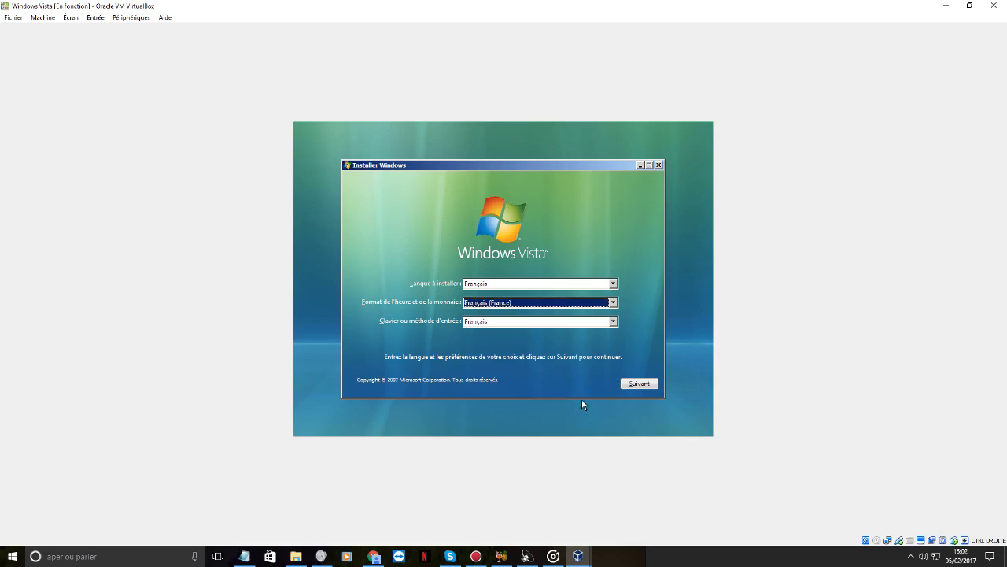
left_click(524, 321)
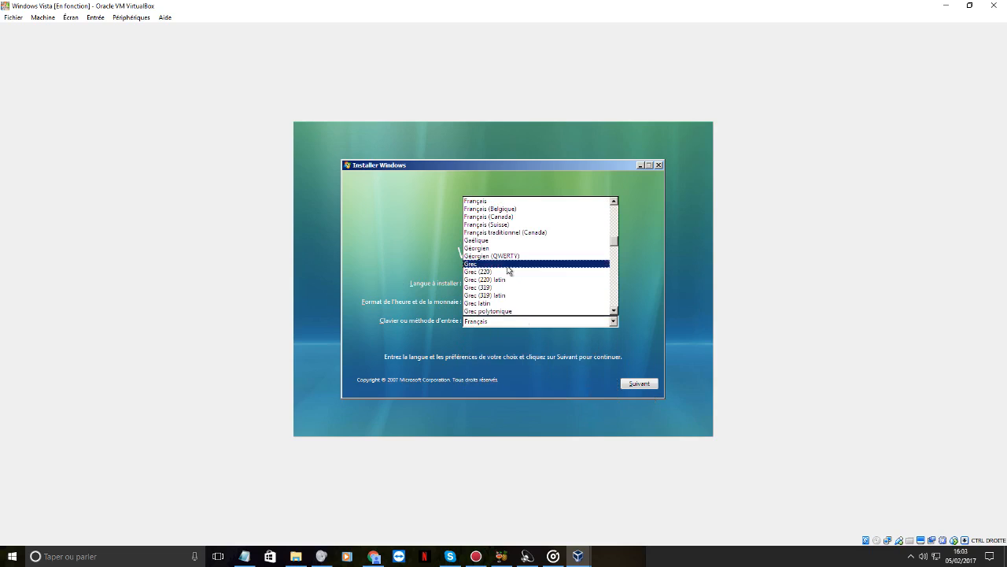
left_click(424, 315)
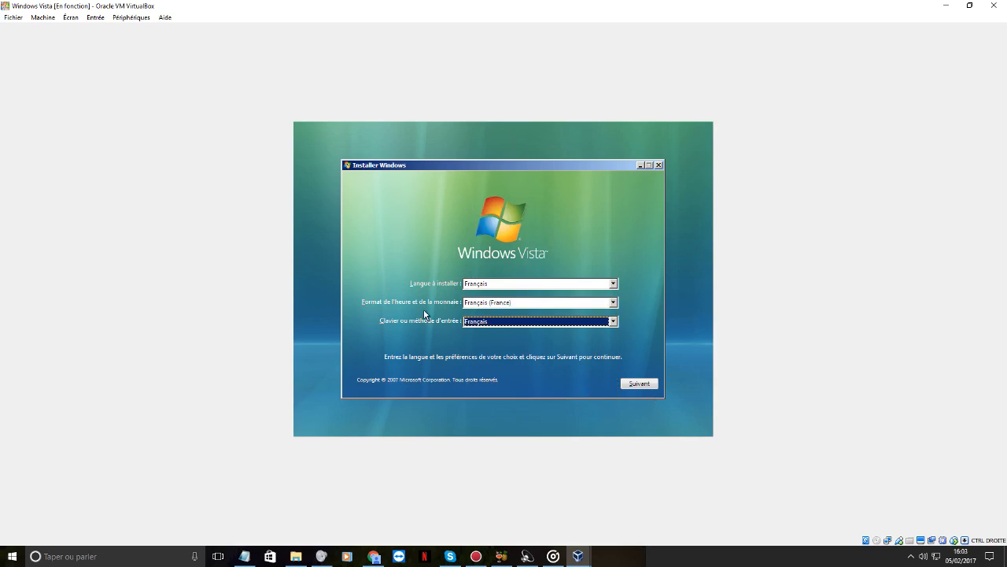
left_click(640, 384)
left_click(525, 280)
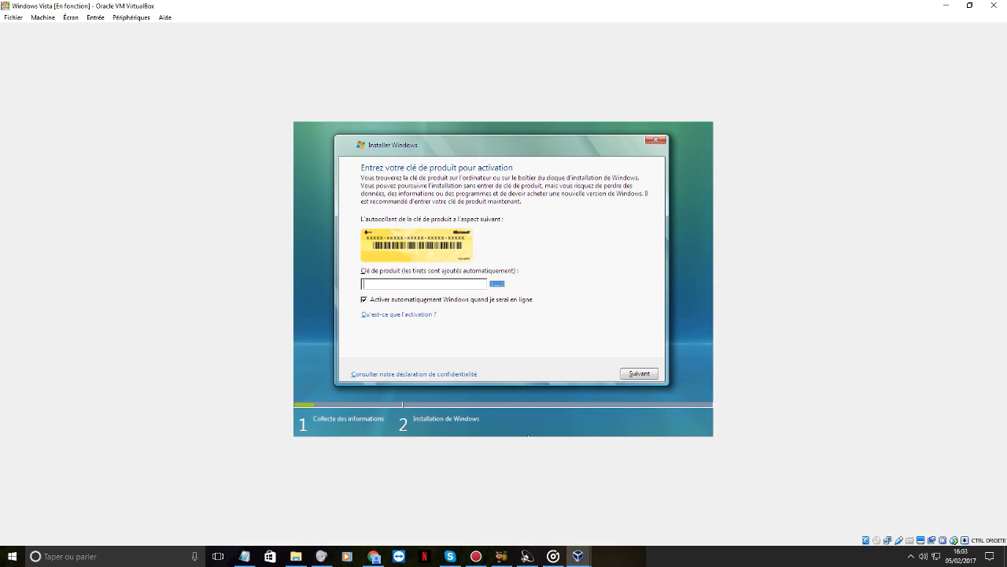
Open the activation key text file from the Windows_Vista_SP2_x86_FR folder and arrange it beside the restored virtual machine window.
left_click(296, 556)
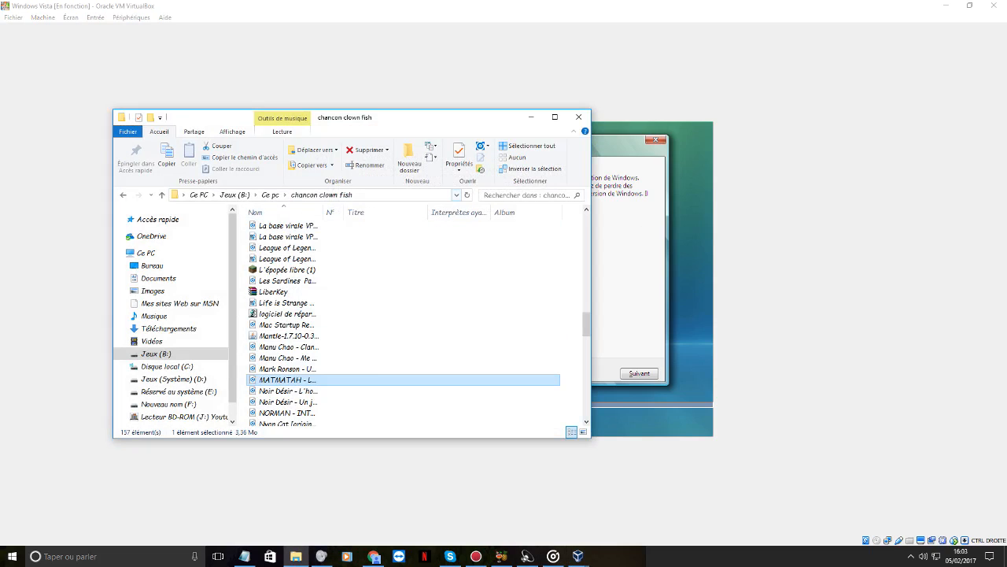
left_click(457, 195)
left_click(245, 208)
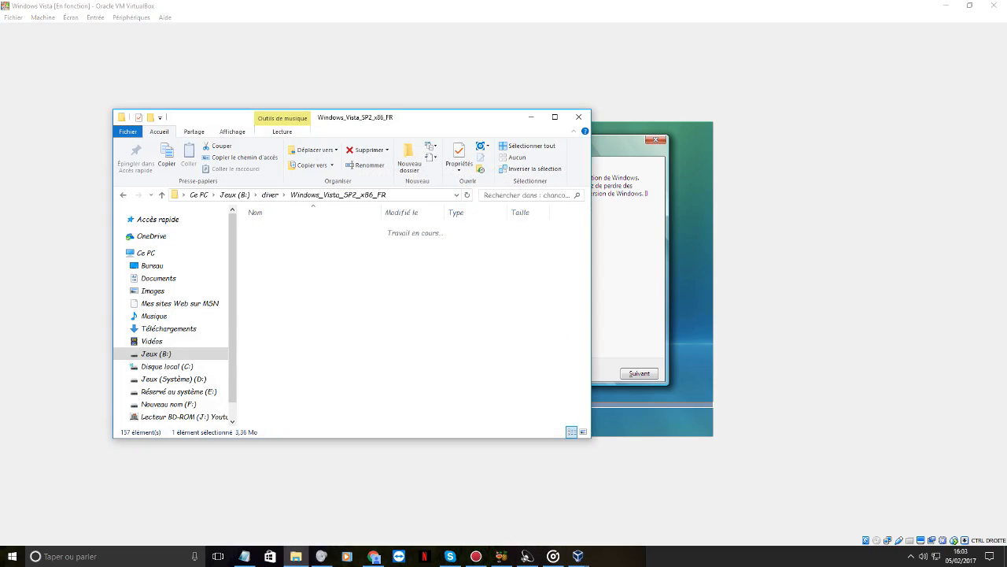
double_click(318, 229)
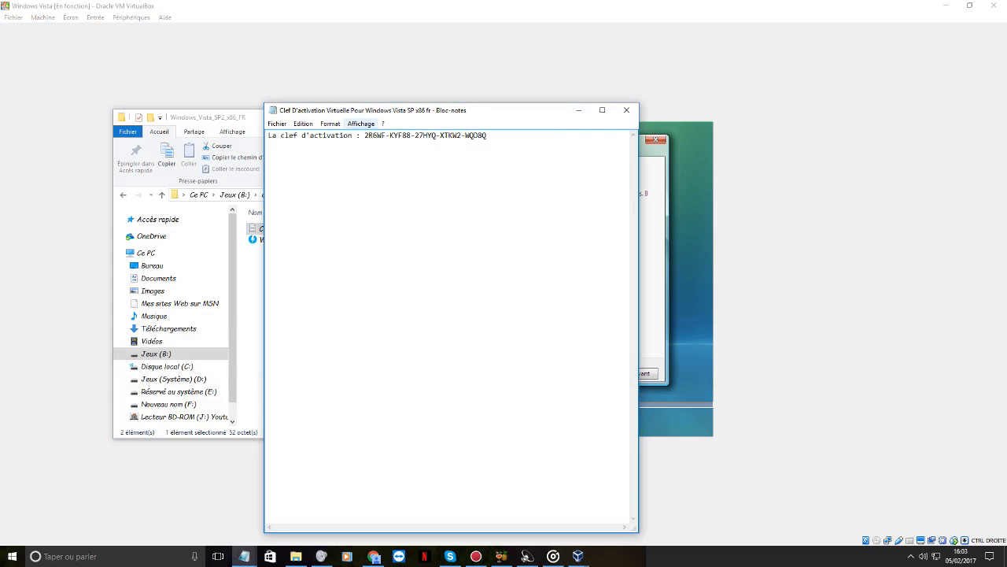
left_click_drag(367, 111, 152, 49)
left_click(600, 127)
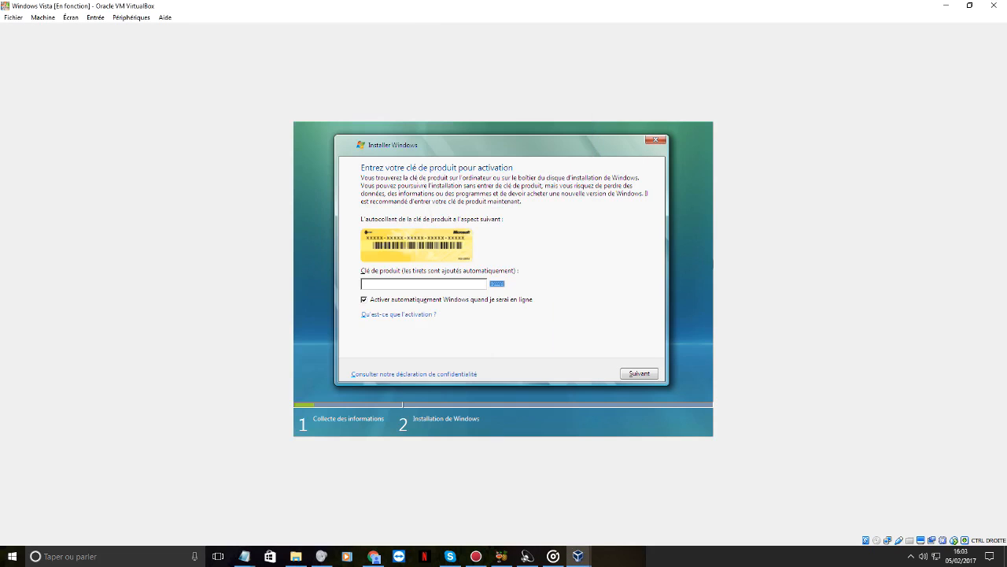
left_click(969, 6)
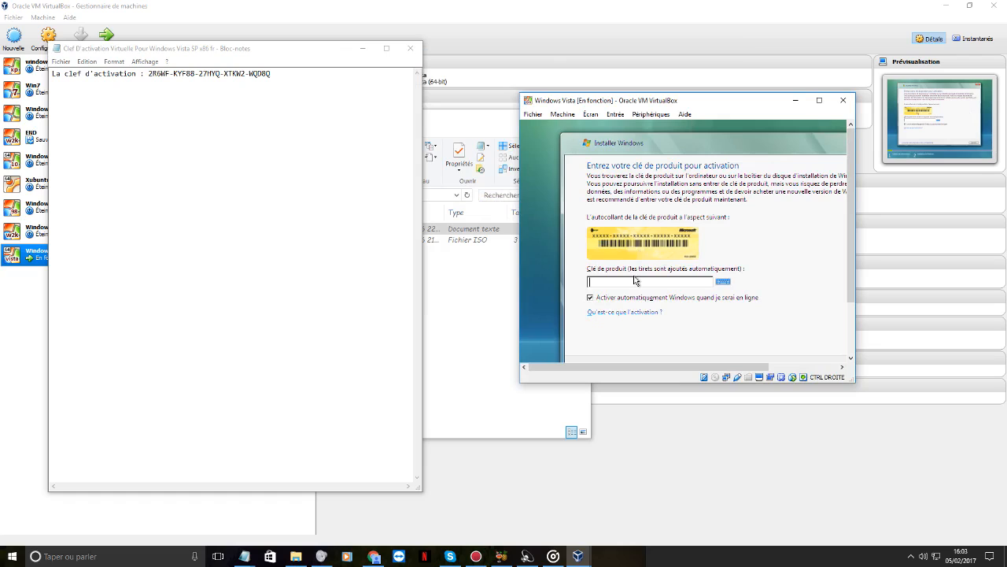
Highlight the activation key in the text file and try to paste it into the installer's product key field.
left_click_drag(274, 74, 148, 74)
left_click(605, 285)
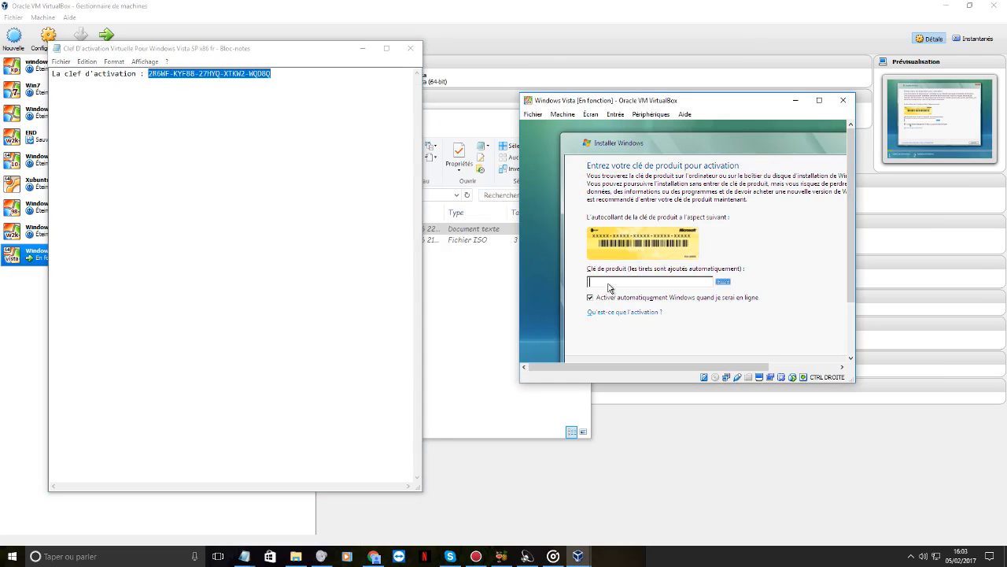
right_click(616, 281)
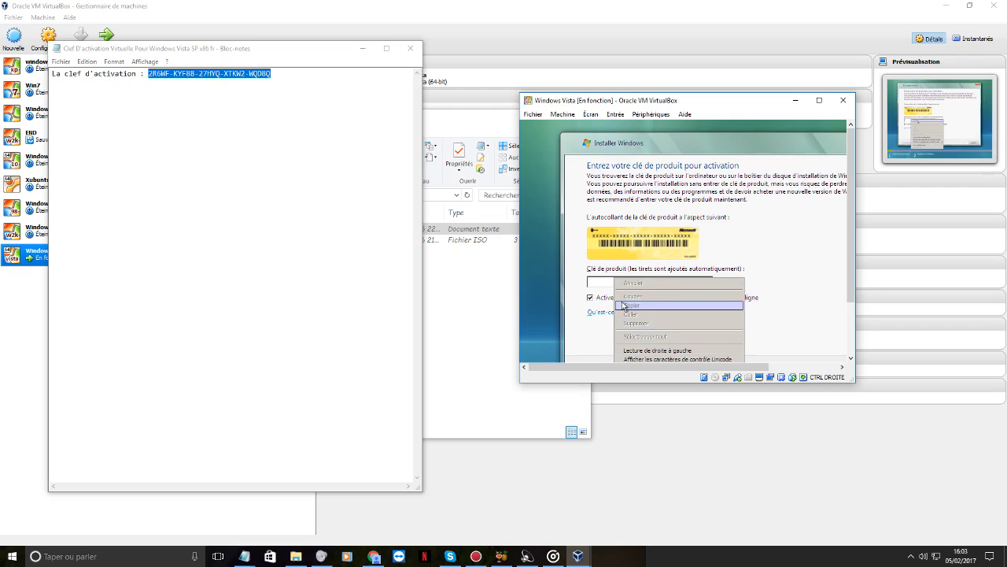
left_click(599, 289)
right_click(598, 288)
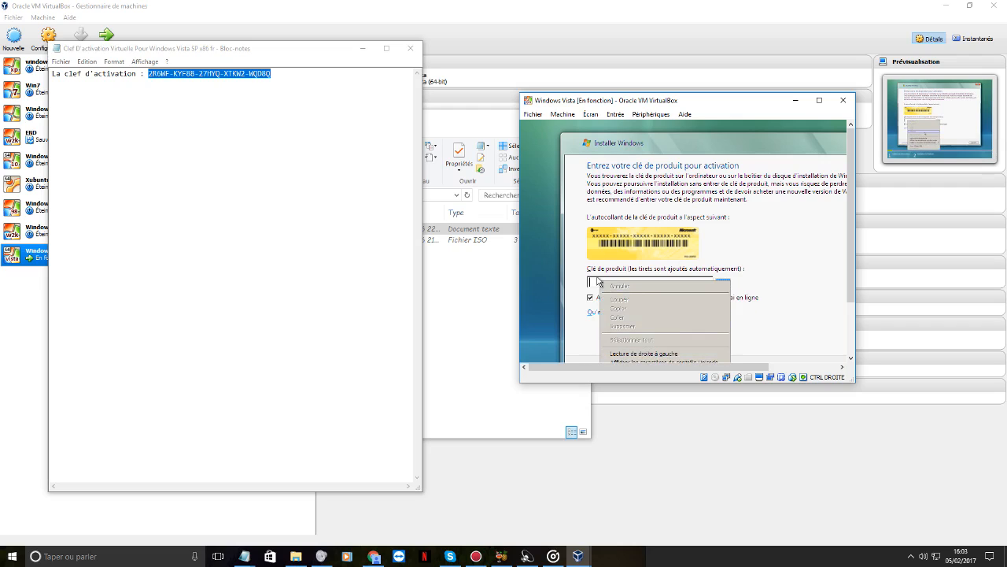
Examine the virtual machine's device, drag-and-drop, input and machine options for a way to transfer the key.
left_click(592, 115)
mouse_move(651, 115)
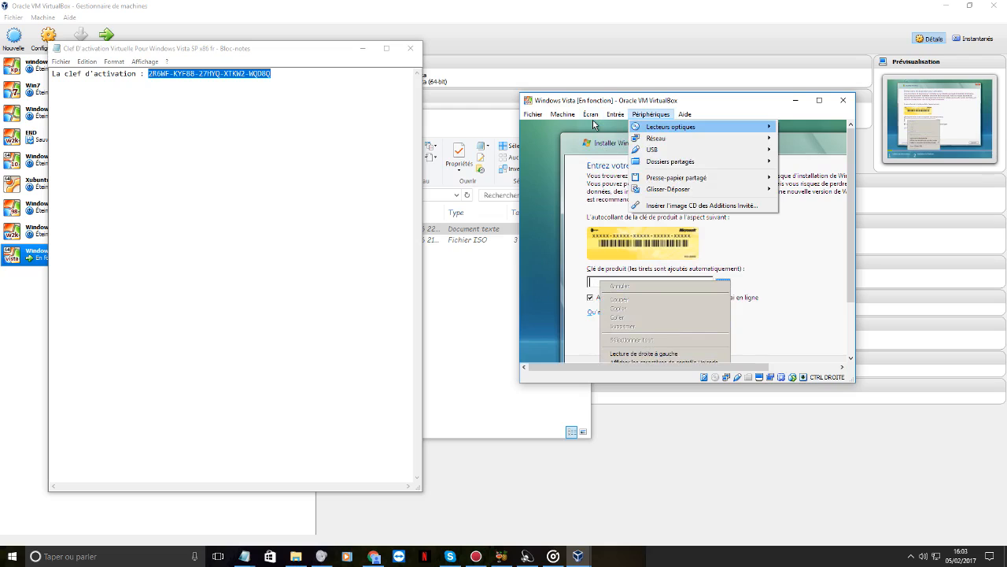
mouse_move(668, 190)
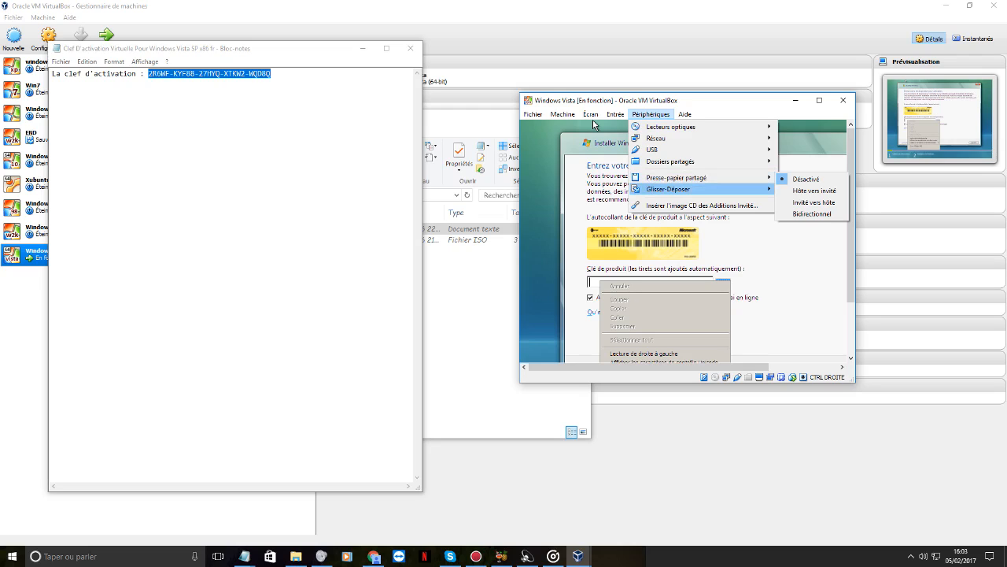
mouse_move(677, 189)
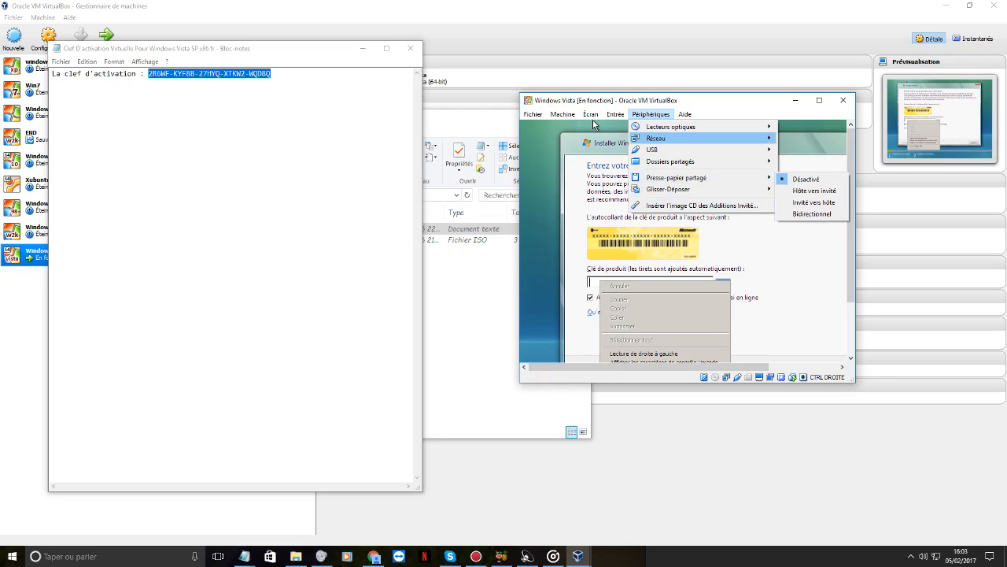
mouse_move(685, 114)
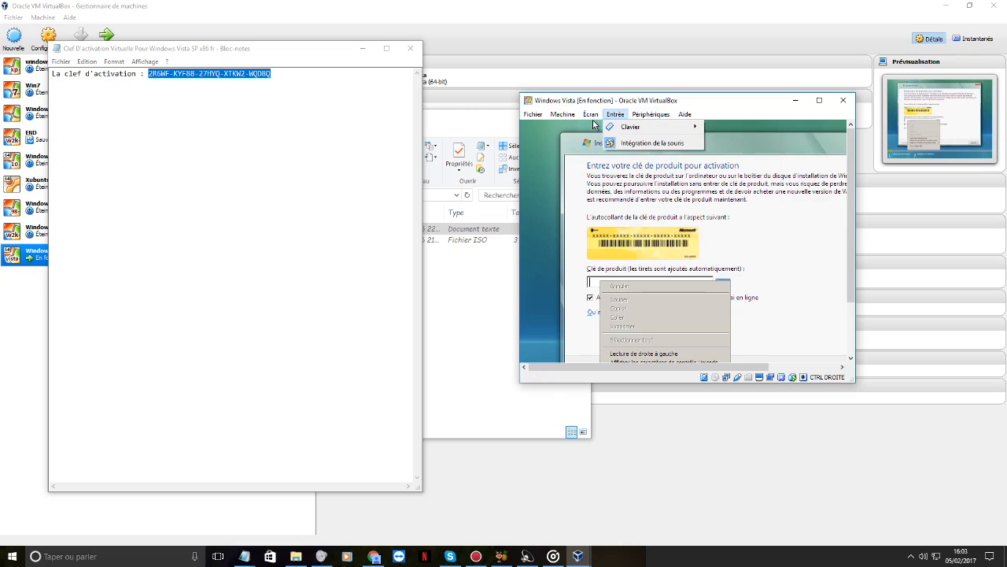
mouse_move(591, 114)
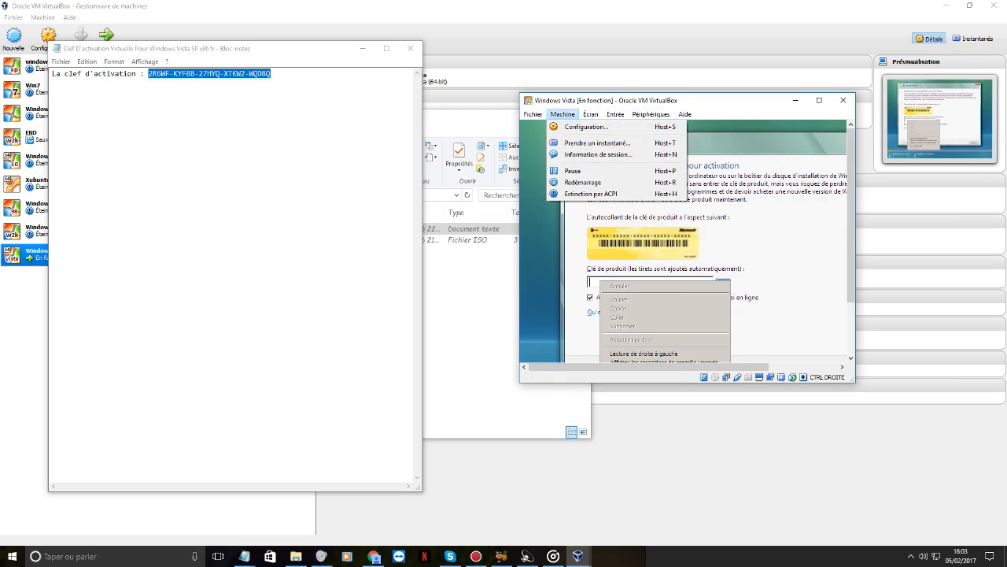
Enter the product key from the text file, maximize the virtual machine window, and proceed to the licence terms.
left_click(805, 265)
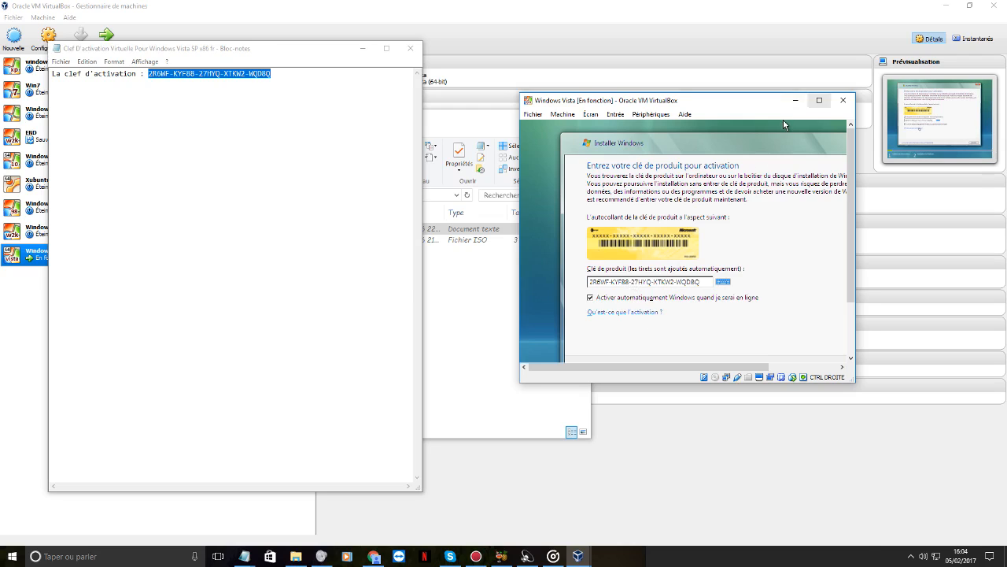
left_click(820, 100)
left_click(639, 371)
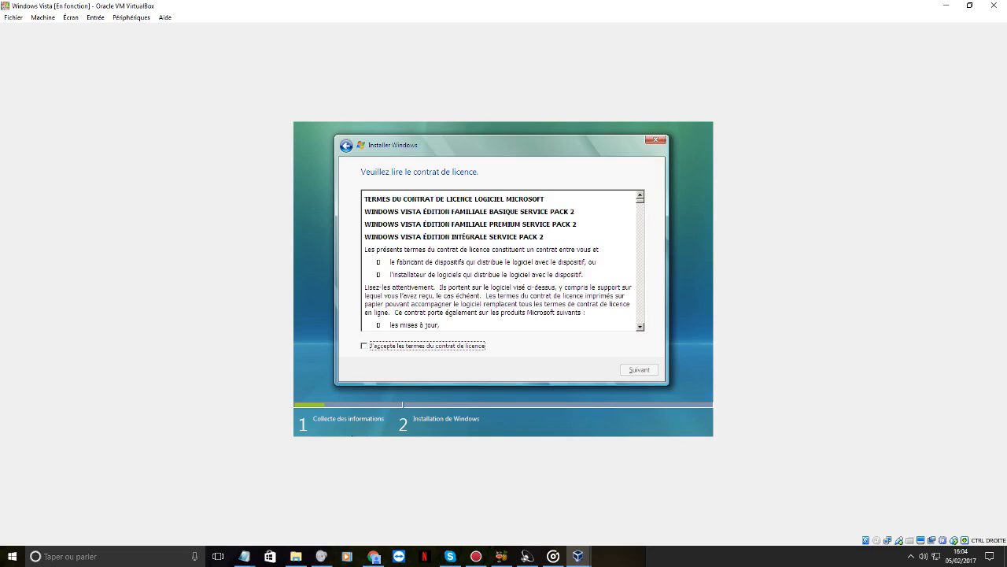
Accept the licence terms and choose the Personnalisée (option avancée) installation type.
left_click(366, 347)
left_click(645, 370)
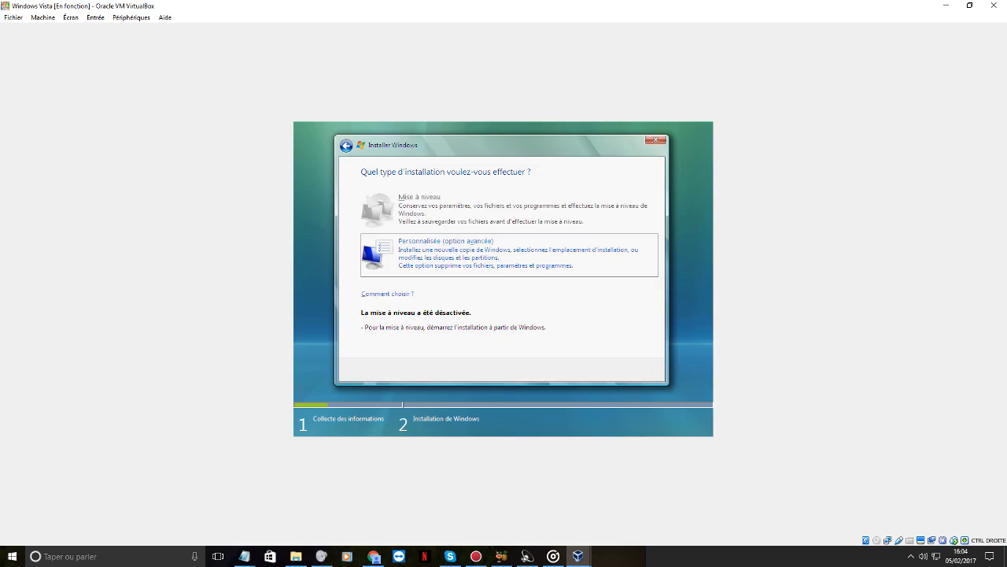
left_click(533, 265)
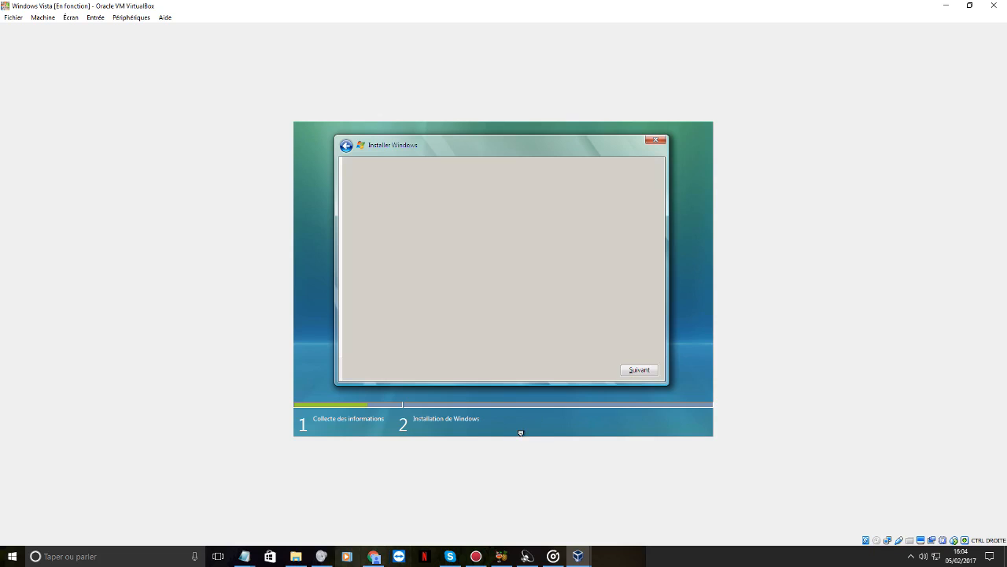
Display the text file containing the Windows Vista activation key and move its window.
left_click(244, 556)
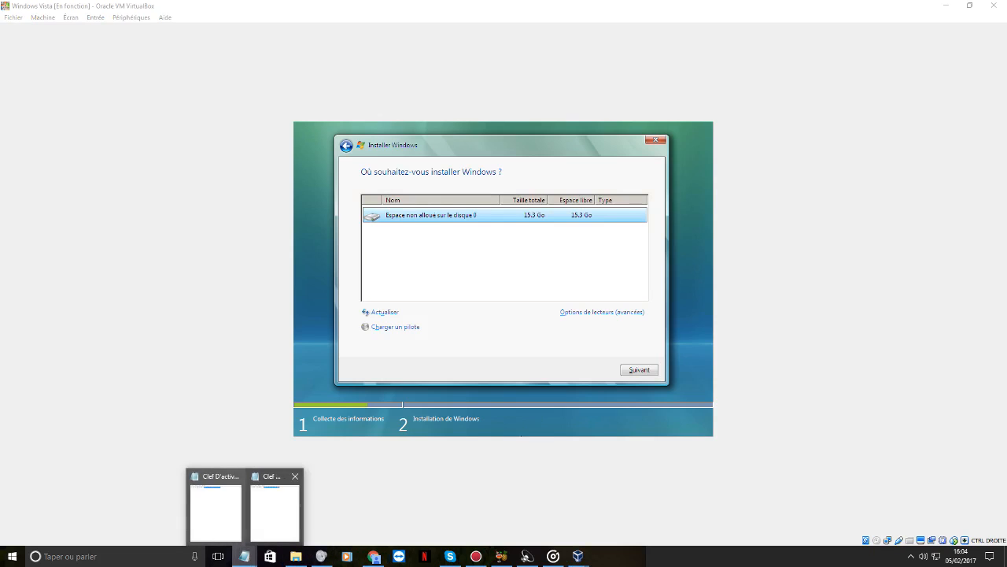
left_click(236, 476)
left_click(246, 512)
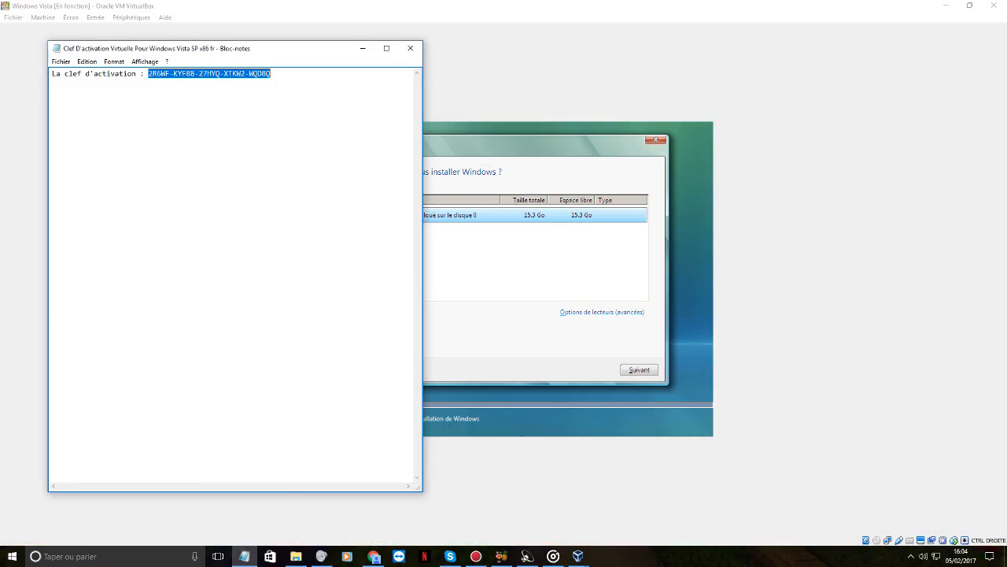
left_click_drag(307, 49, 429, 78)
Return to the installer, show the advanced drive options and start installing Windows on the unallocated space of disk 0.
left_click(532, 78)
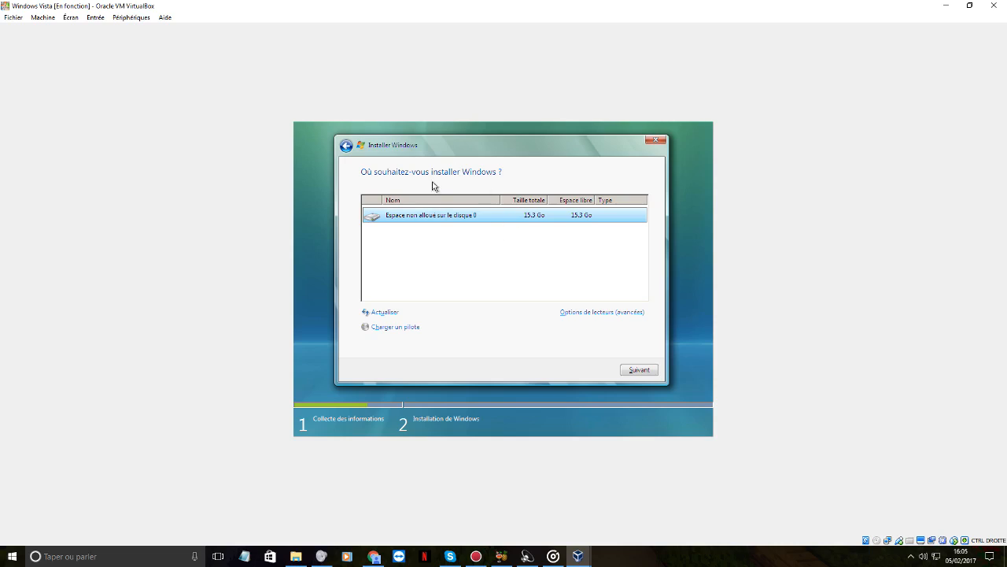
left_click(611, 312)
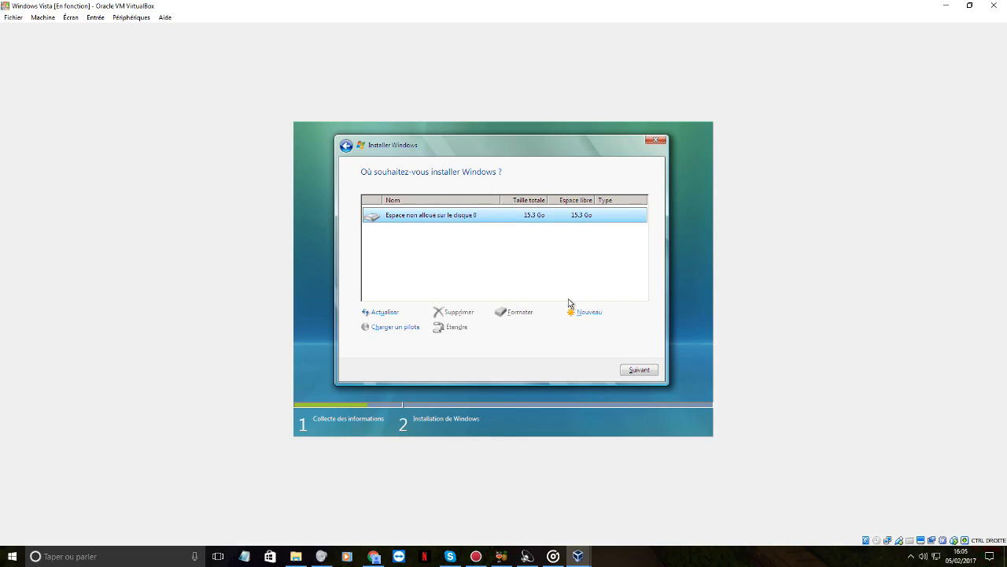
left_click(632, 370)
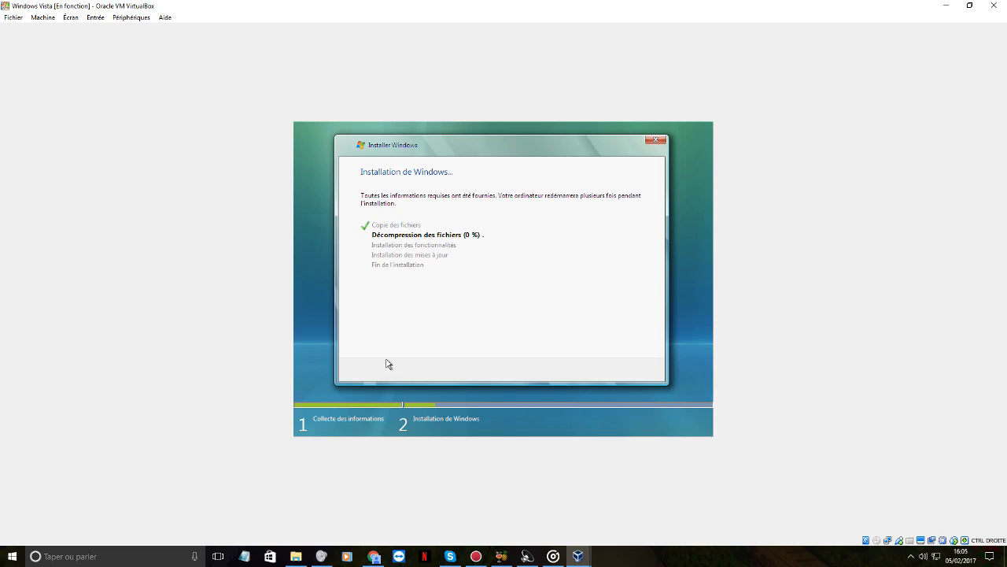
Cancel the running Windows Vista installation and restore the virtual machine window to a smaller size.
left_click(658, 140)
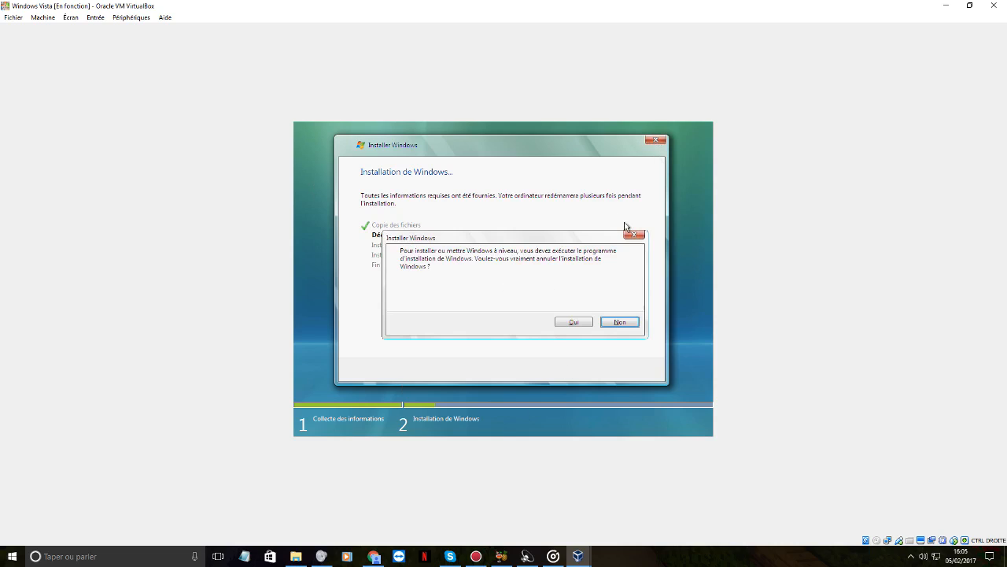
left_click(574, 322)
key("super+Down")
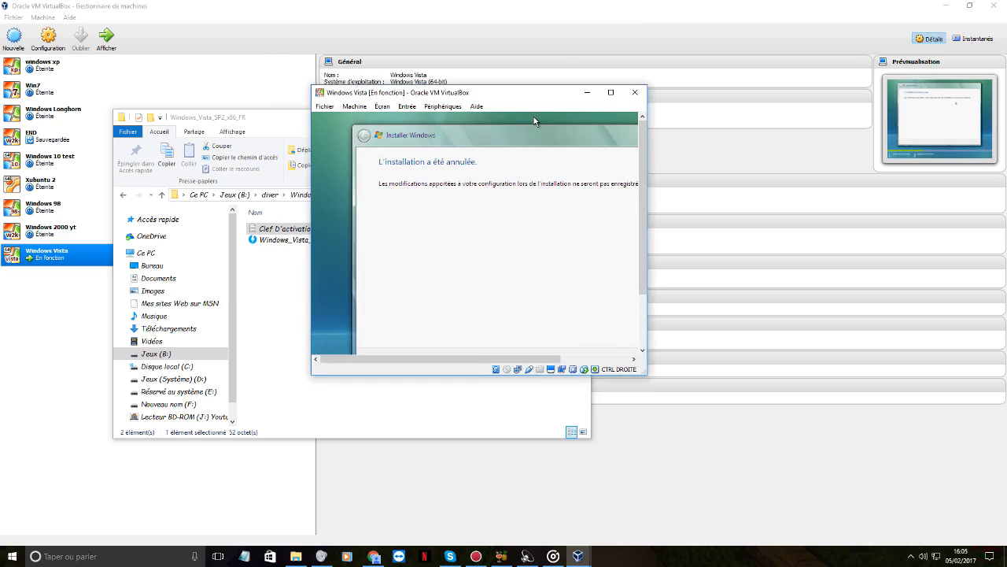
Power off the Windows Vista virtual machine and select the Win7 machine in the VirtualBox manager.
left_click_drag(535, 124, 611, 185)
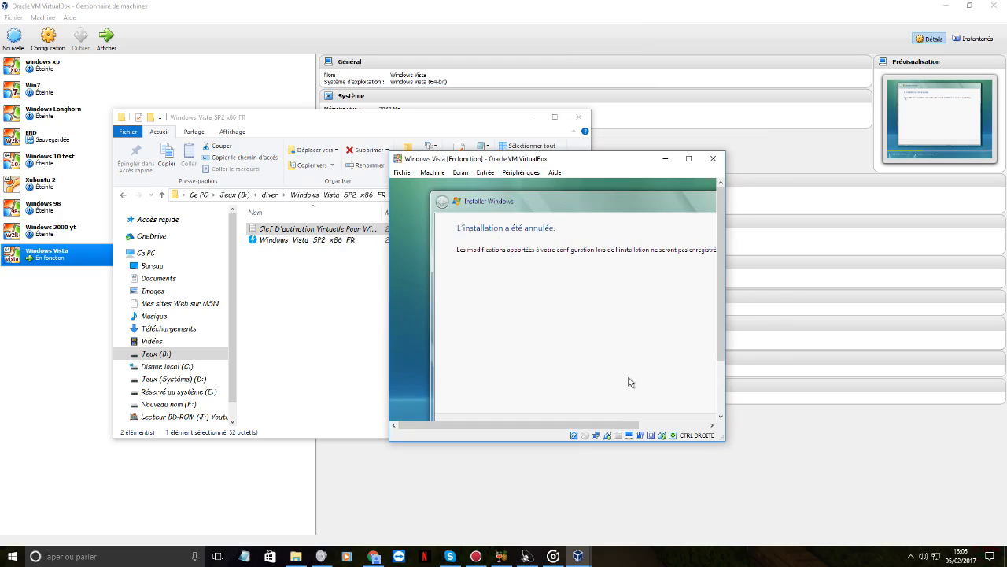
mouse_move(630, 425)
left_mouse_down()
mouse_move(700, 425)
mouse_move(609, 422)
mouse_move(625, 410)
left_mouse_up()
left_click(713, 158)
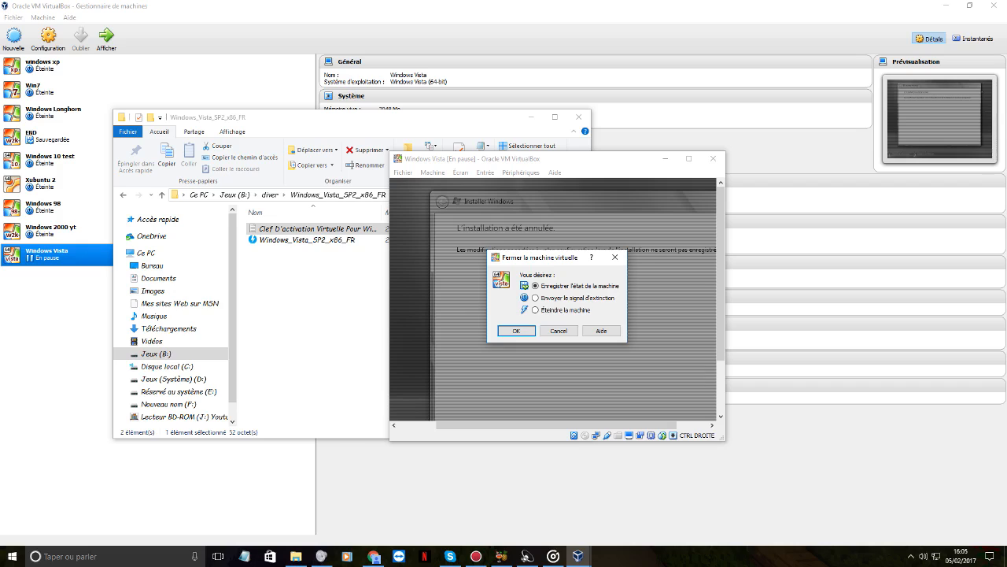
left_click(536, 310)
left_click(516, 331)
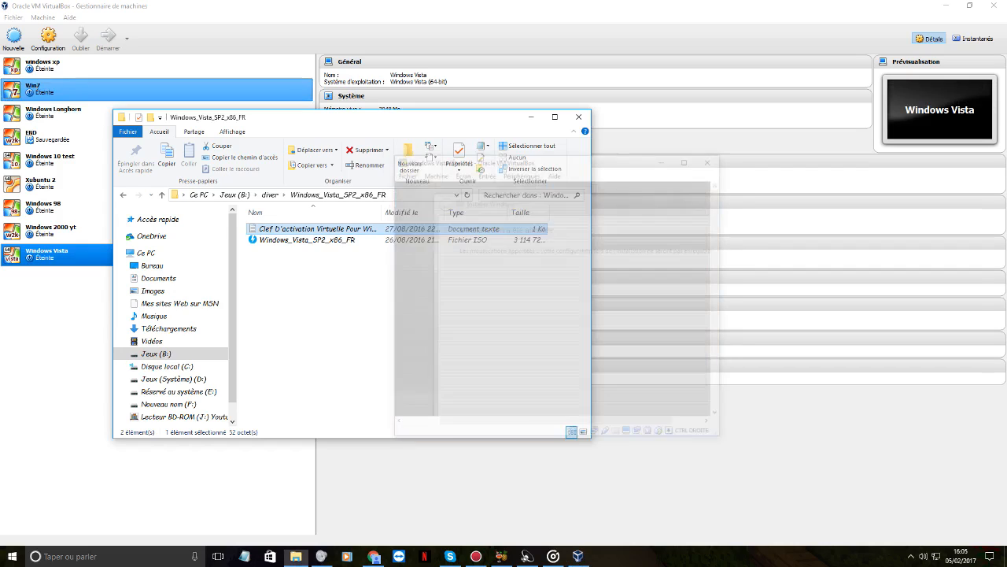
left_click(110, 90)
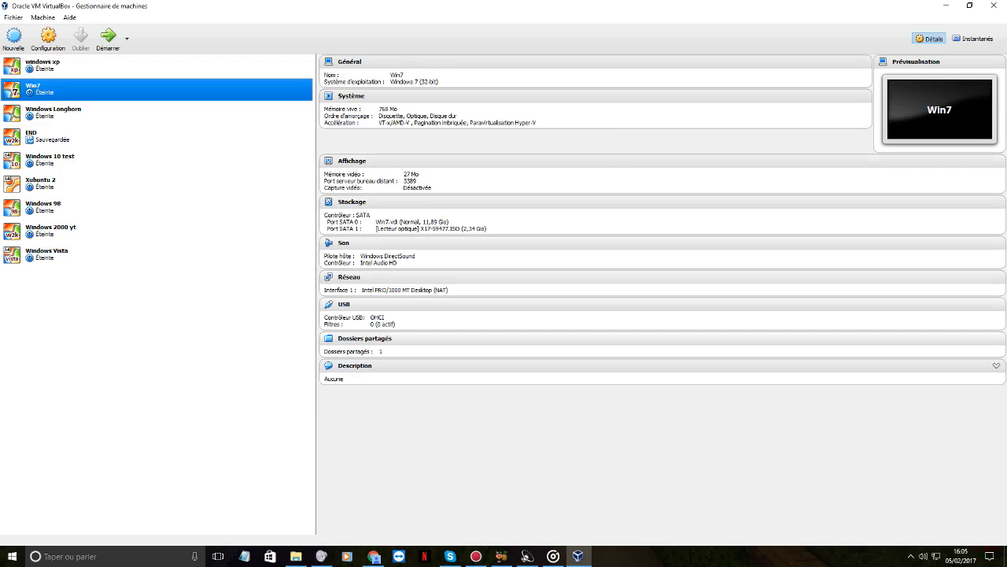
Switch to Chrome and browse the Winiso site's home page.
left_click(476, 556)
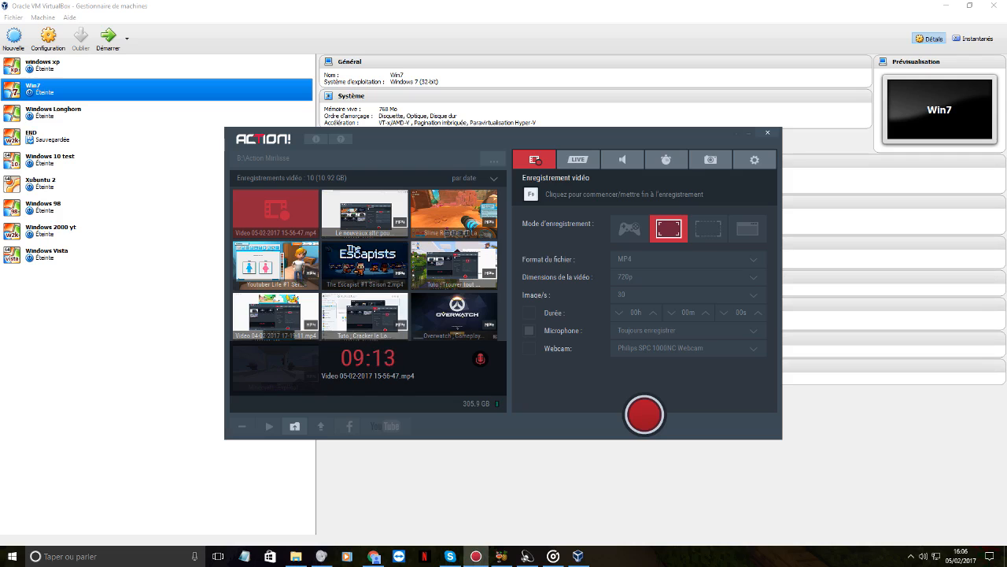
left_click(373, 556)
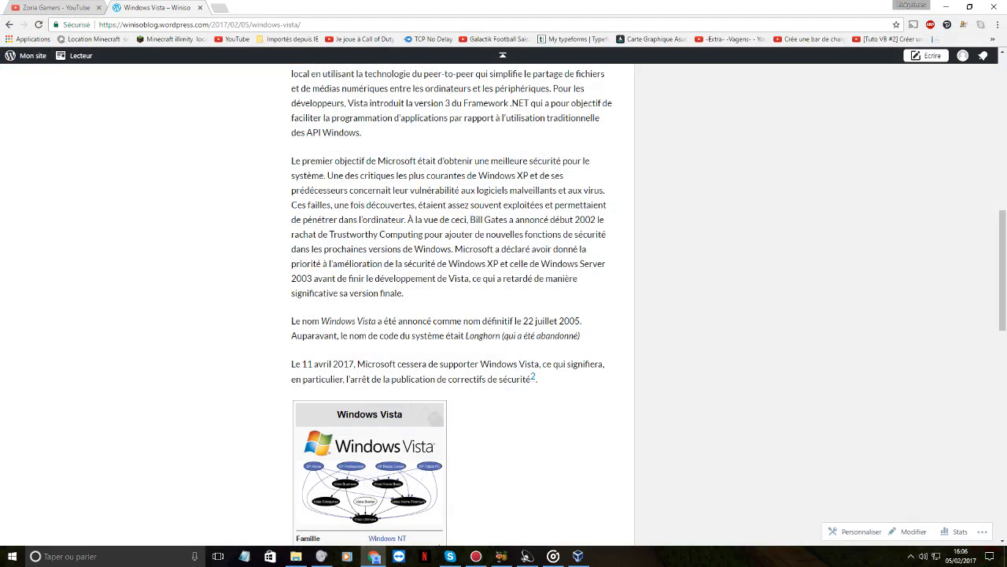
scroll(705, 488, "up", 12)
left_click(206, 228)
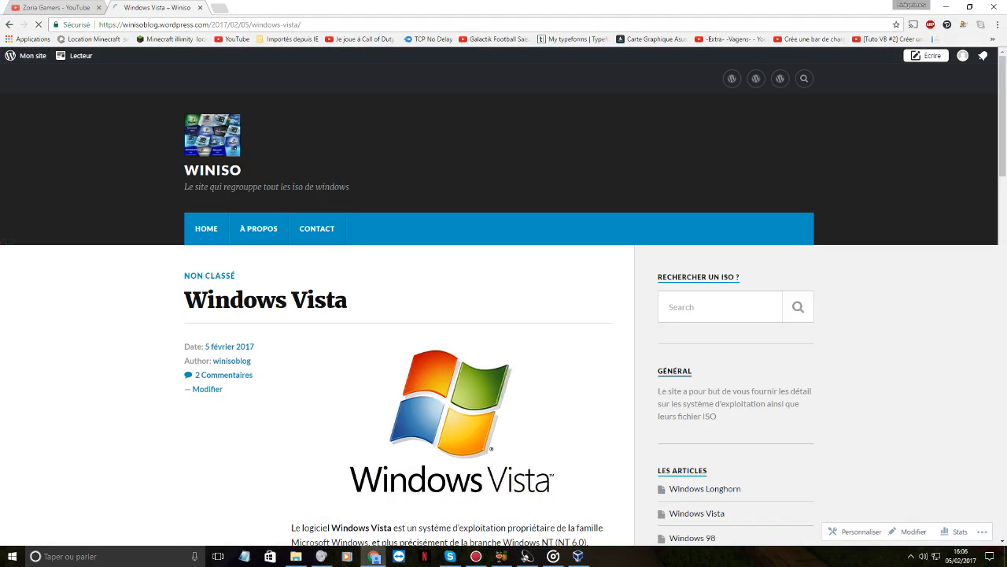
scroll(499, 297, "down", 6)
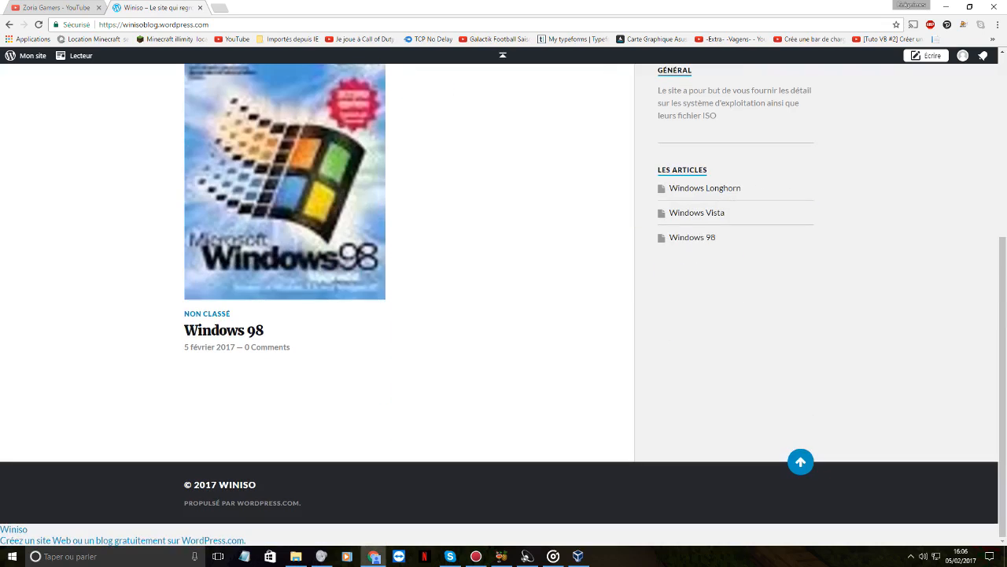
scroll(499, 296, "up", 4)
Review the Windows 98 article on Winiso, view its MEGA download page, and close that page.
left_click(224, 540)
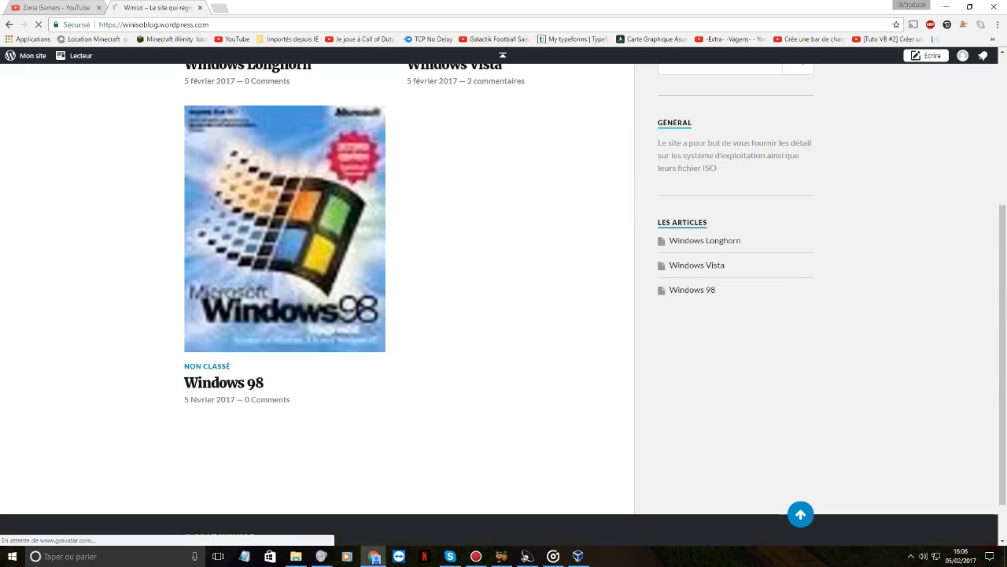
scroll(224, 540, "down", 2)
scroll(525, 377, "down", 6)
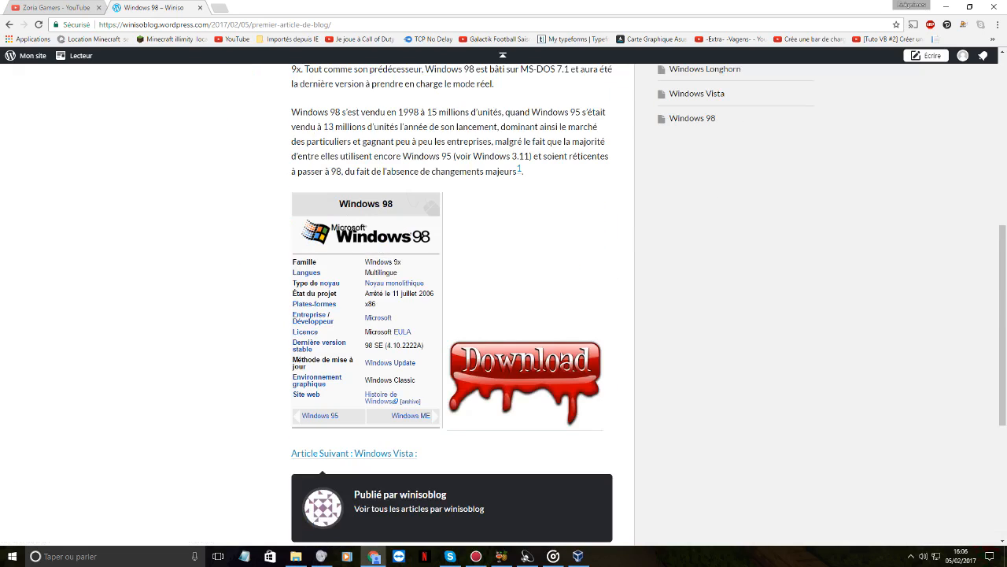
scroll(525, 378, "up", 6)
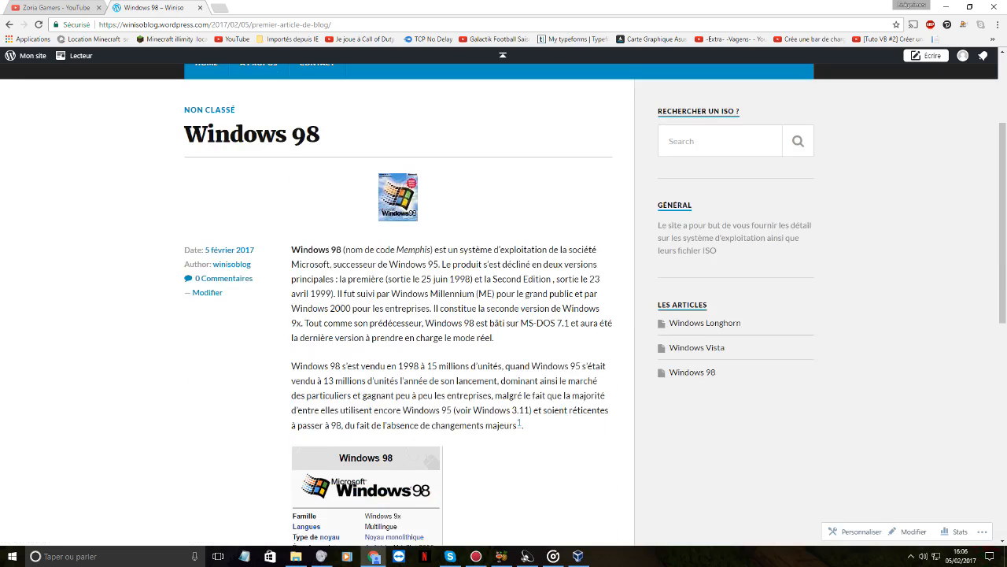
scroll(525, 410, "down", 5)
left_click(525, 413)
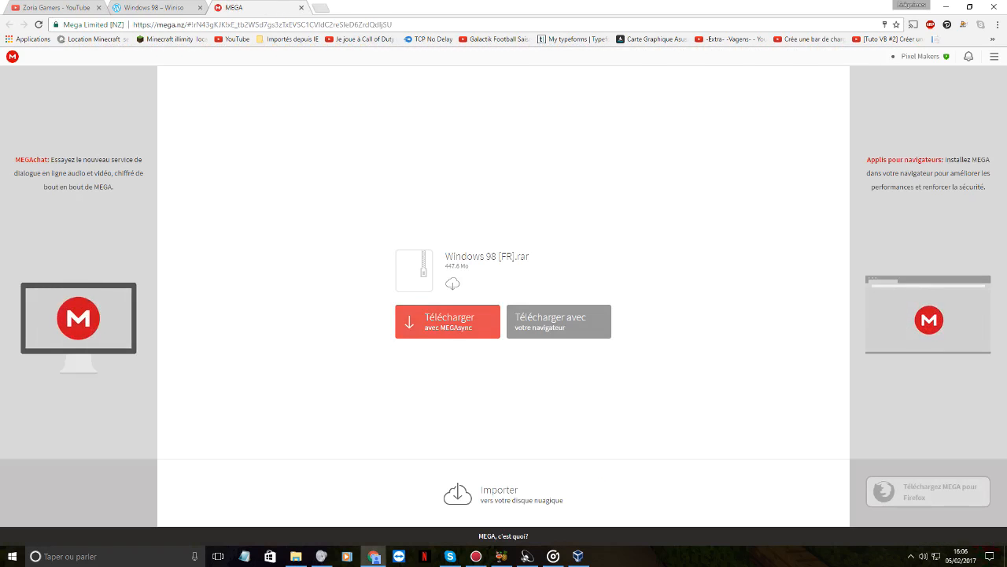
left_click(301, 7)
Check the recorder's status and view the YouTube channel's videos page and notifications list.
left_click(476, 557)
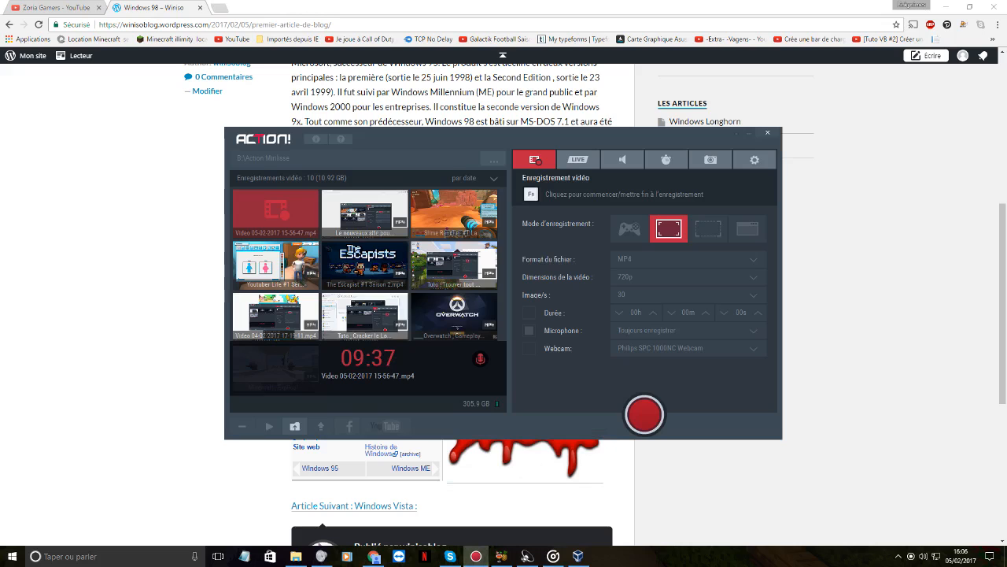
left_click(57, 8)
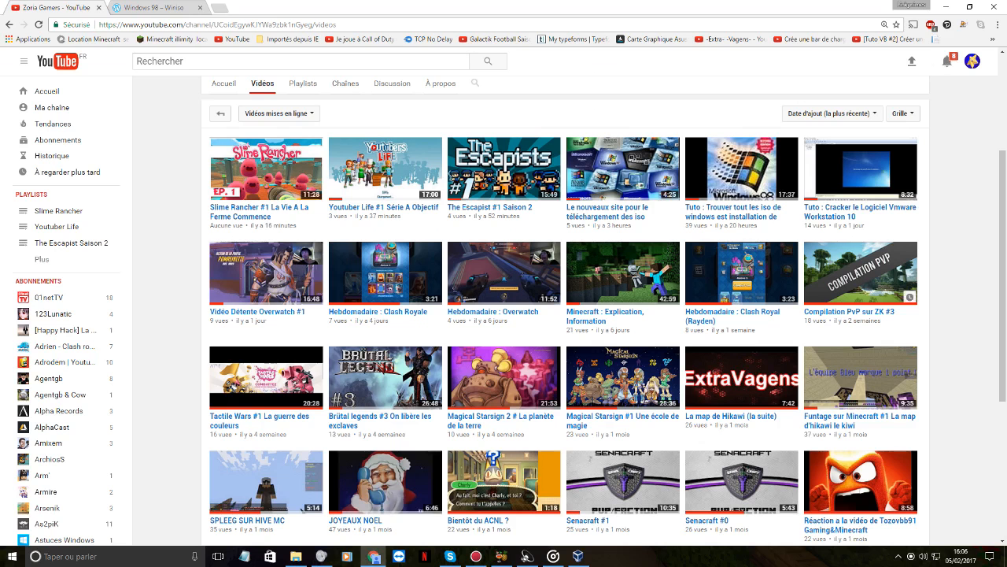
left_click(948, 61)
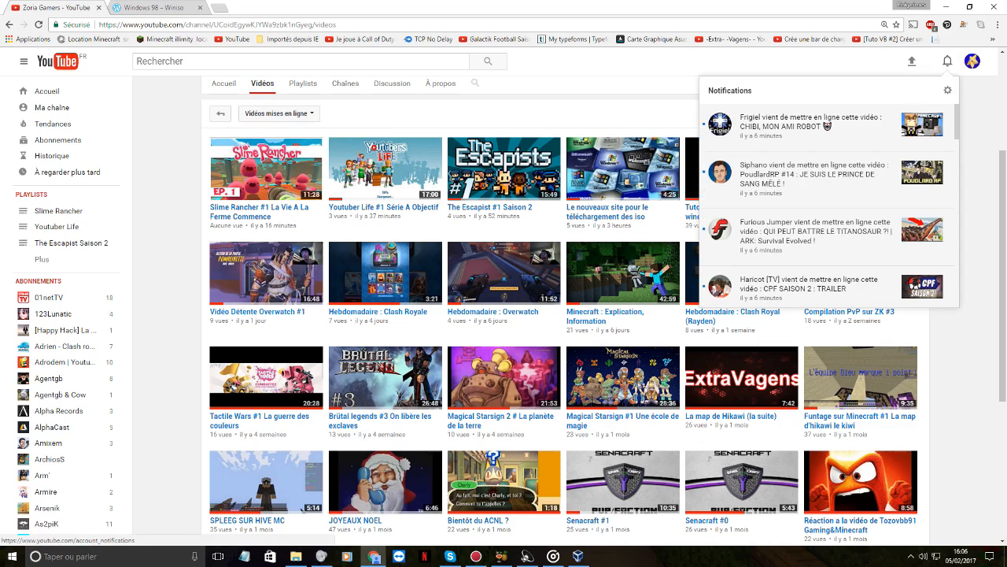
left_click(948, 61)
left_click(948, 61)
left_click(948, 62)
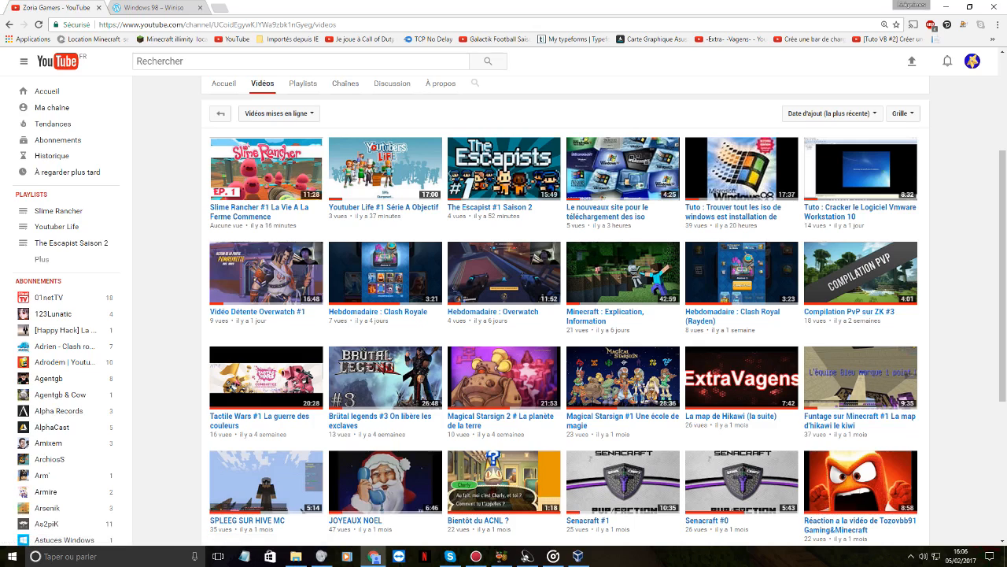
Return to the Winiso site and look through the Windows 98 article and the home page's article list.
key("ctrl+Tab")
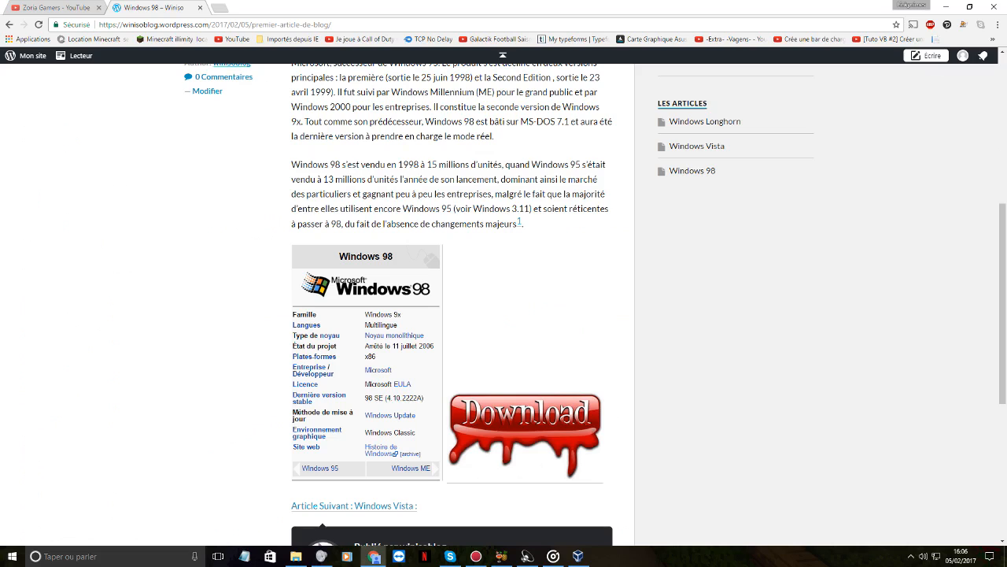
scroll(504, 299, "up", 5)
scroll(504, 299, "down", 4)
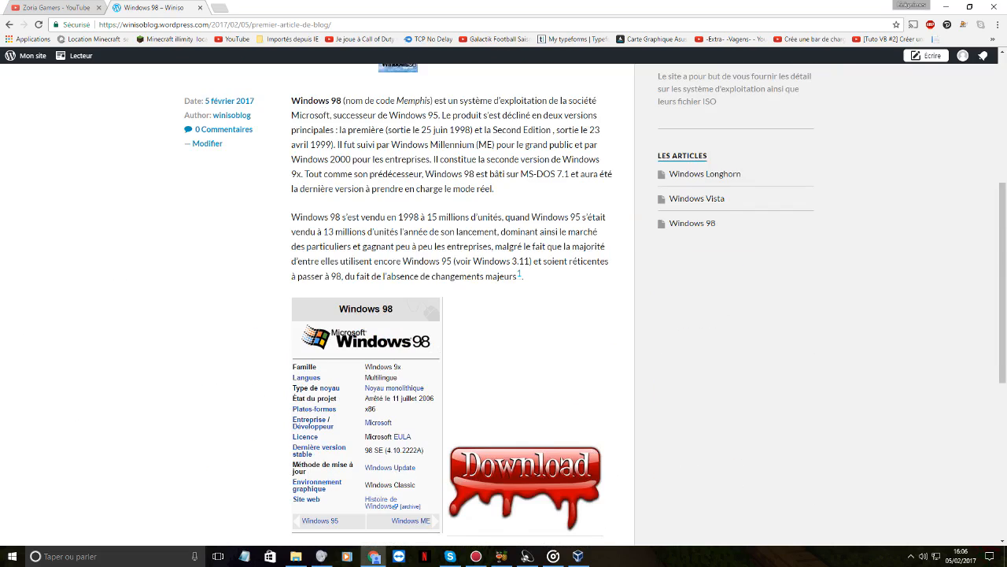
scroll(504, 299, "up", 4)
left_click(206, 228)
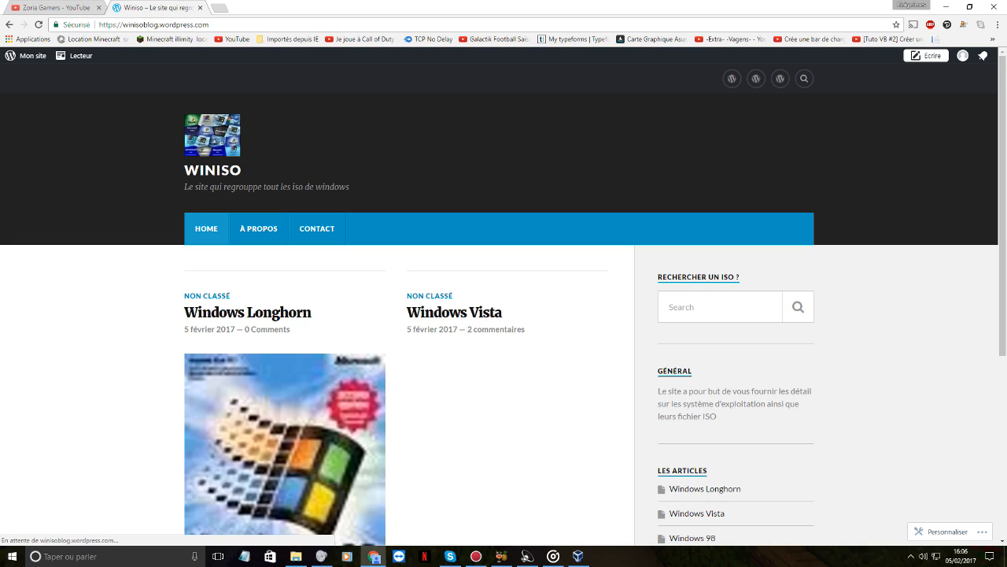
scroll(206, 228, "down", 8)
scroll(504, 299, "down", 1)
left_click(502, 55)
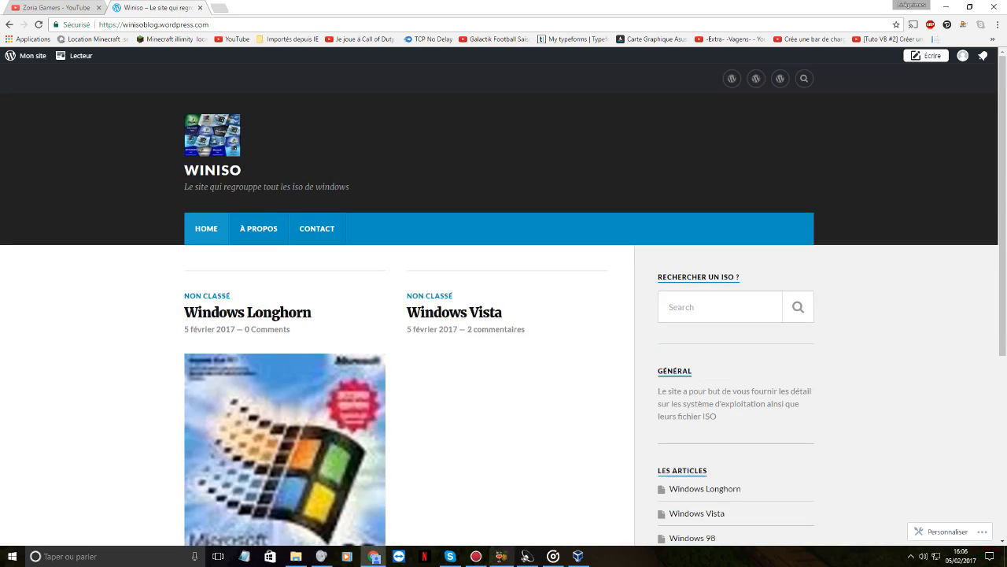
Switch to Skype, read the feedback about the Winiso site in two contact conversations, and close the Skype window.
left_click(449, 556)
left_click(79, 185)
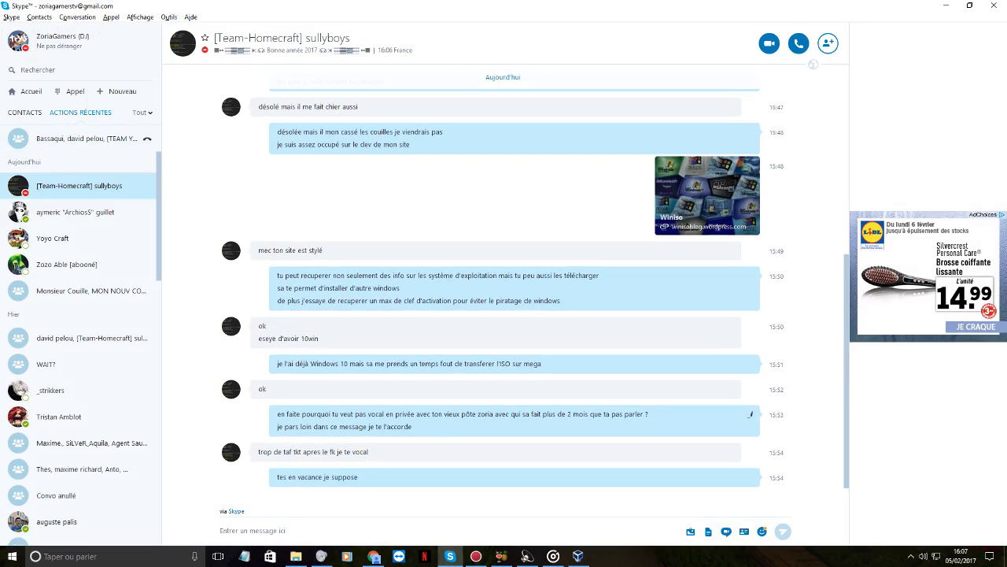
left_click_drag(258, 250, 323, 250)
left_click(75, 213)
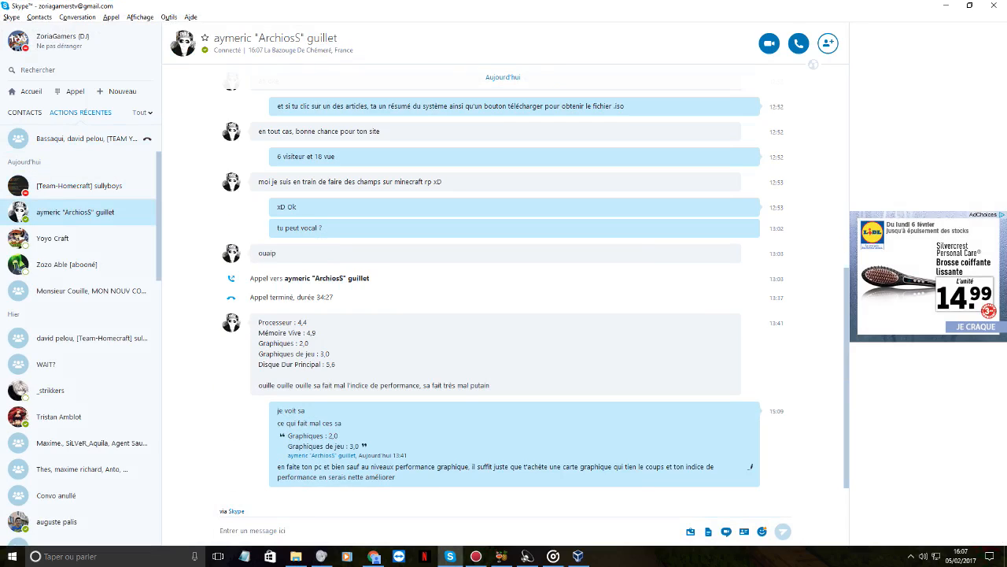
scroll(504, 291, "up", 5)
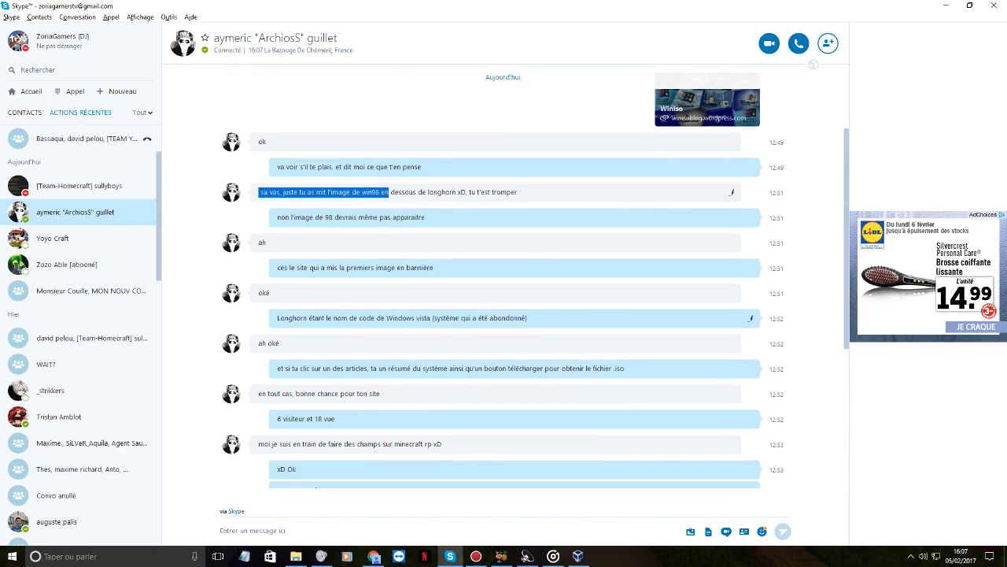
scroll(504, 193, "up", 2)
left_click_drag(259, 205, 269, 307)
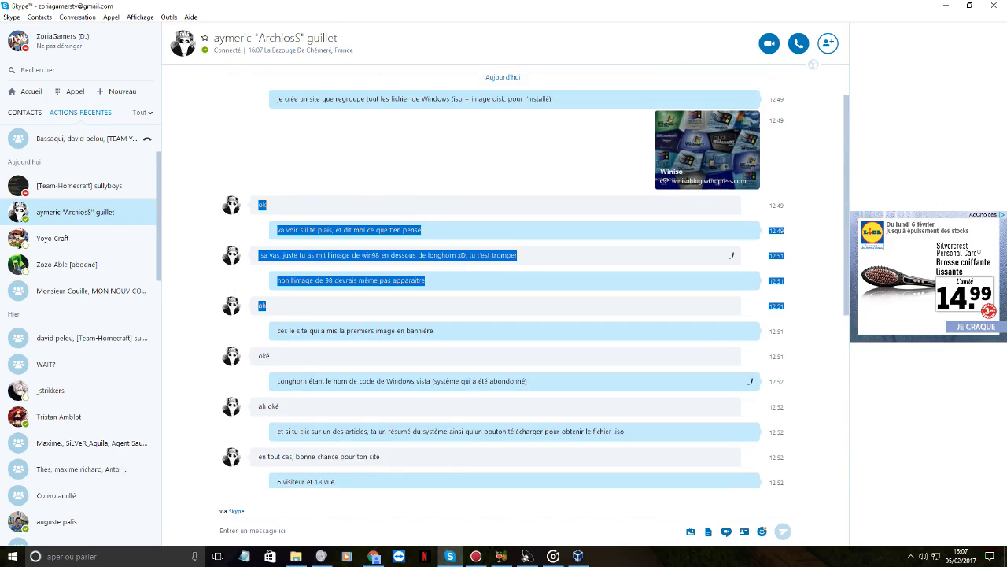
left_click(994, 5)
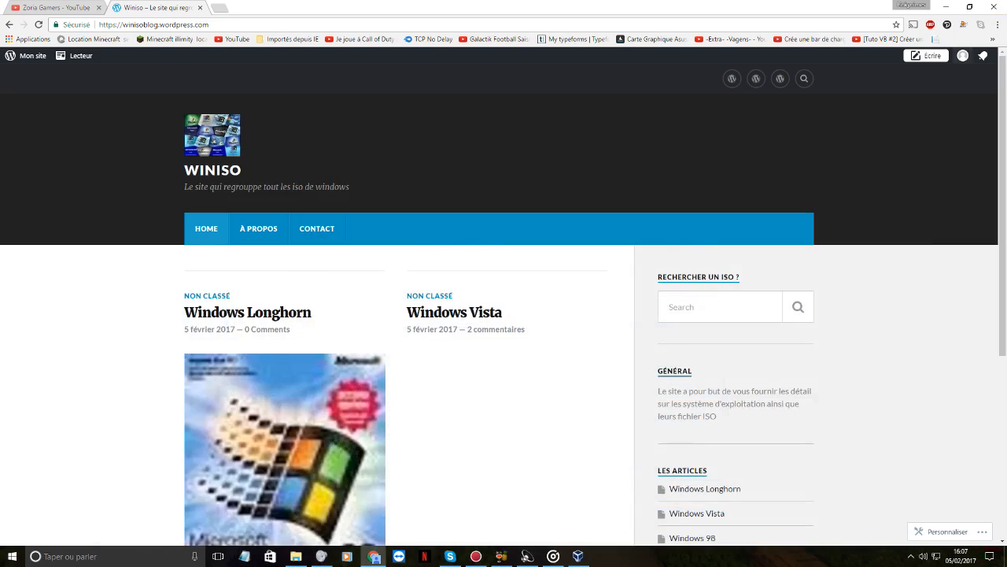
View the end of the Winiso home page, check the recorder's status, and open a new browser tab.
scroll(504, 299, "down", 6)
left_click(476, 556)
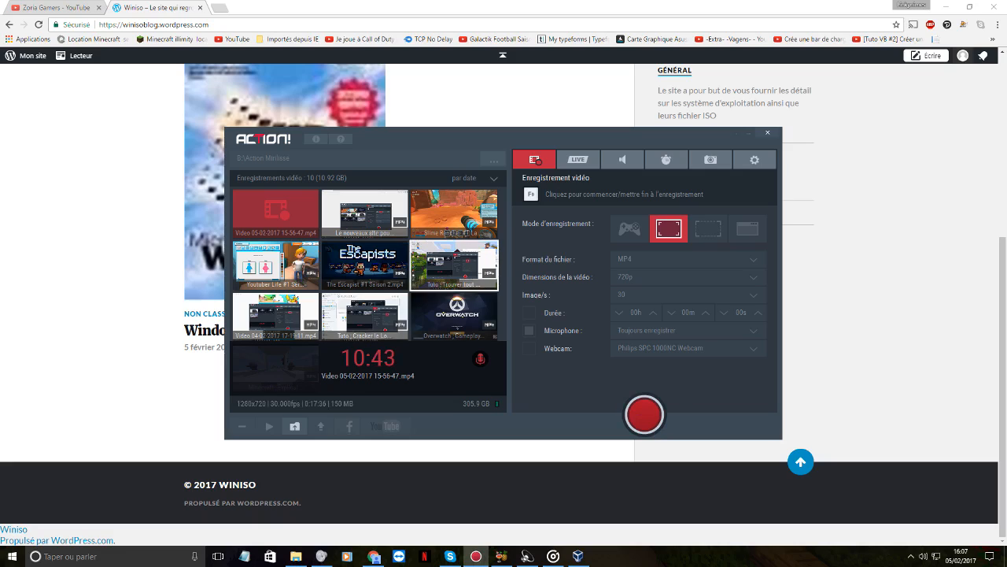
key("alt+Tab")
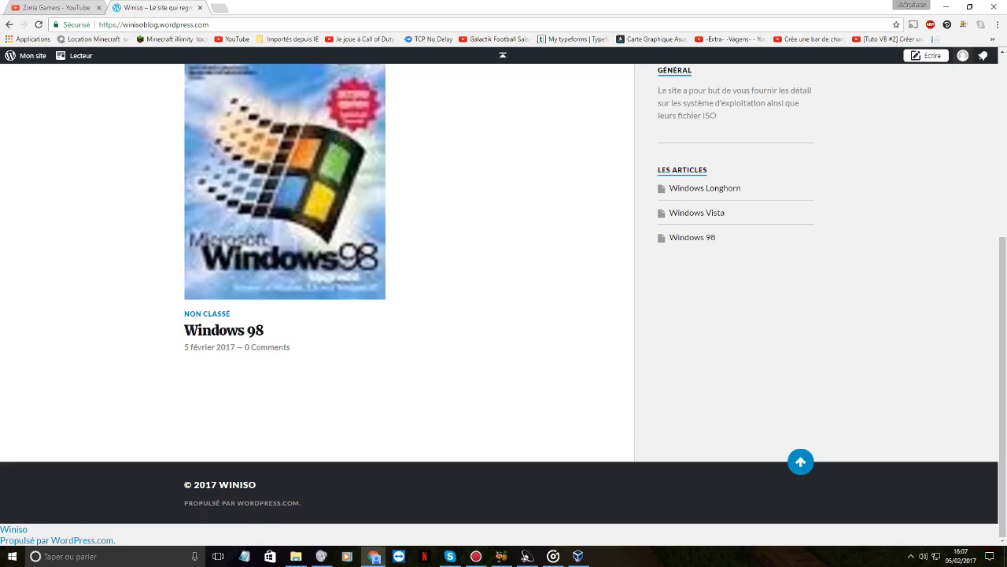
left_click(220, 8)
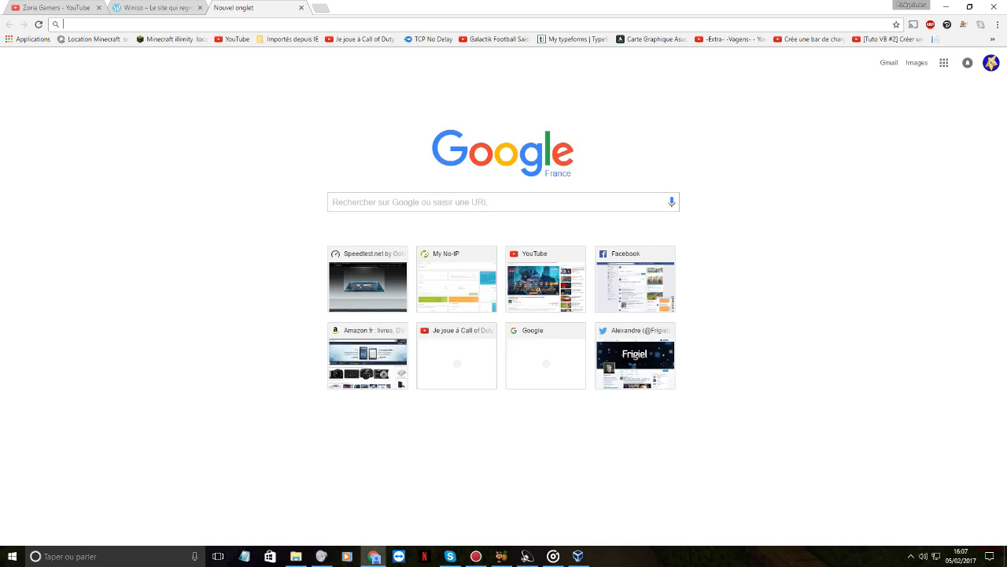
Return to the Winiso home page after briefly viewing the virtual machine list in Oracle VM VirtualBox.
key("ctrl+shift+Tab")
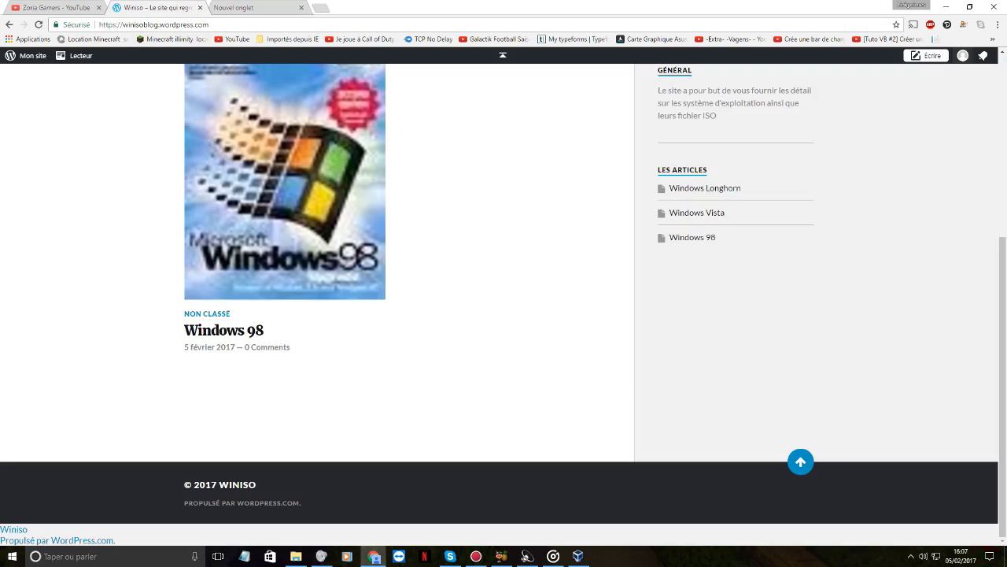
left_click(579, 557)
right_click(579, 556)
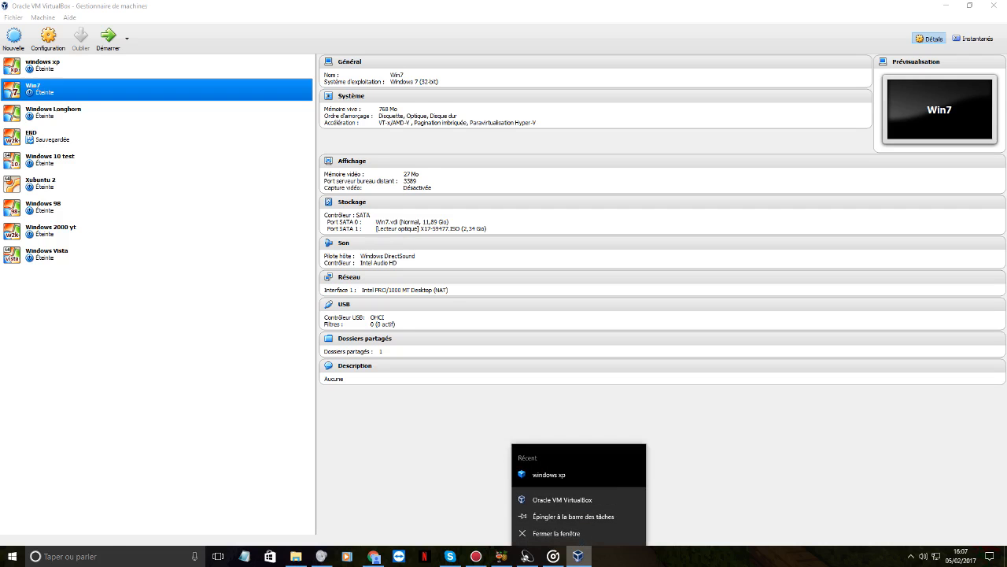
left_click(579, 557)
left_click(579, 557)
left_click(578, 556)
scroll(504, 299, "up", 4)
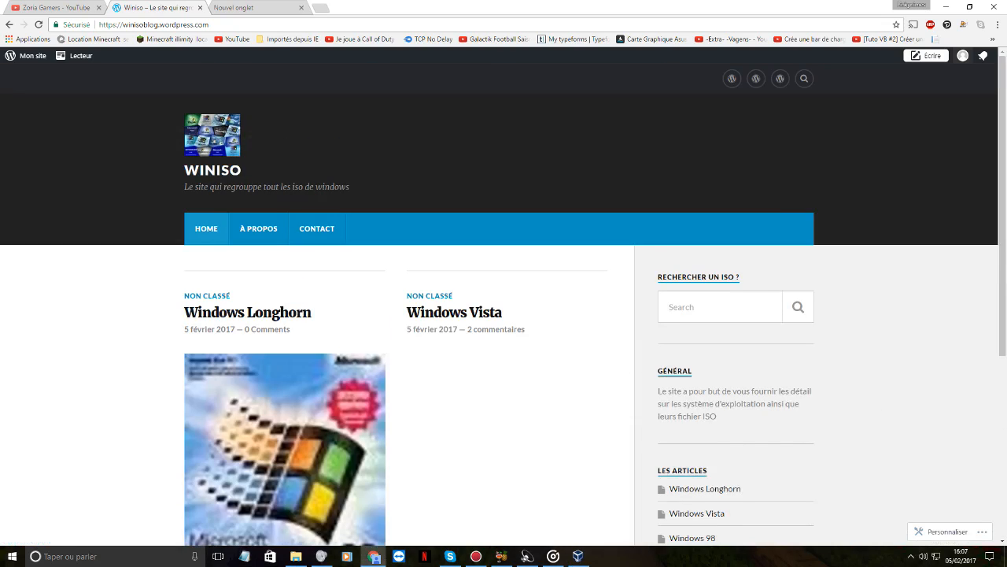
Reload the Winiso home page and view the Windows Vista article down to its download image.
key("F5")
scroll(504, 299, "down", 4)
scroll(504, 299, "up", 2)
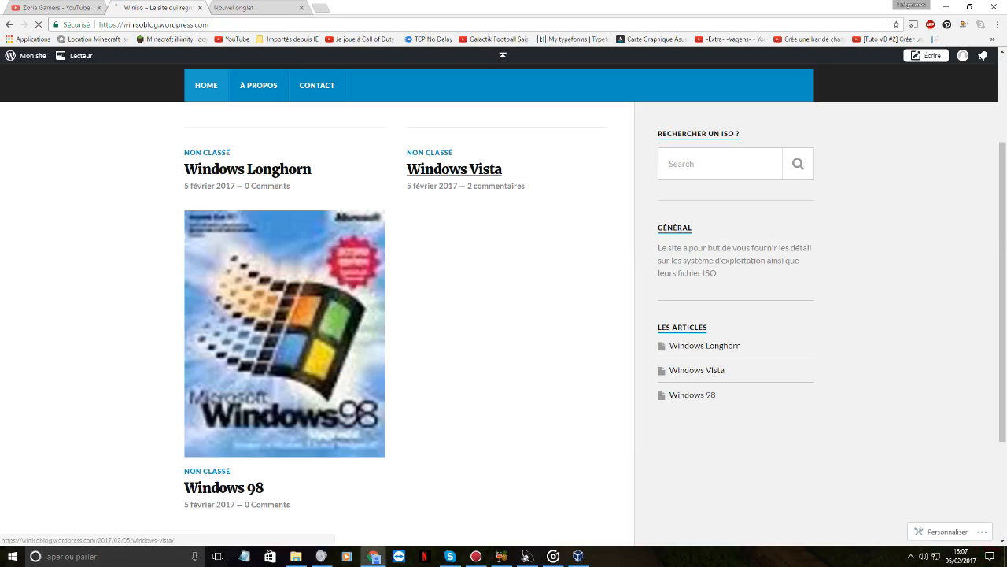
left_click(454, 169)
scroll(504, 315, "down", 10)
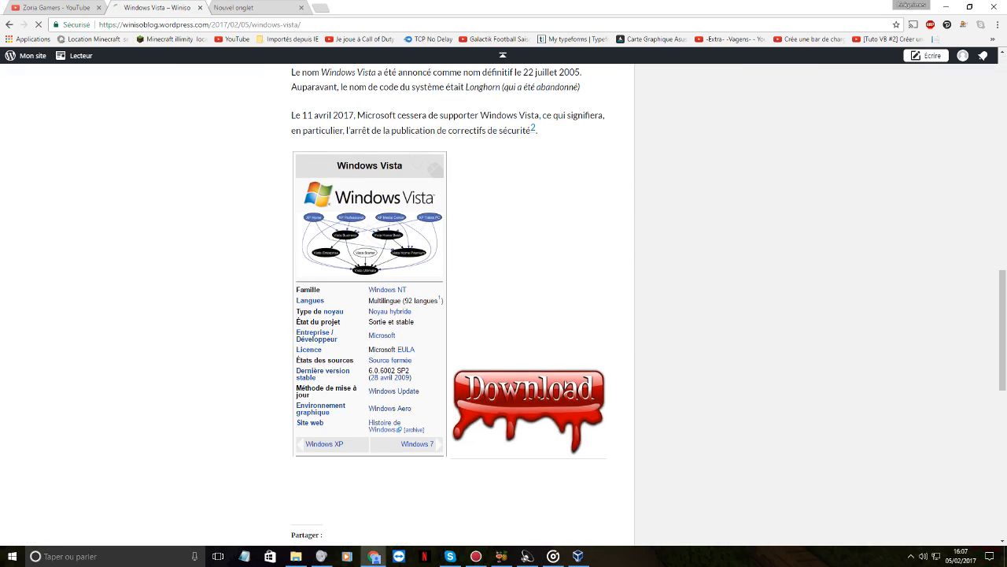
Check the VirtualBox manager window again and switch back to the Windows Vista article in the browser.
left_click(578, 556)
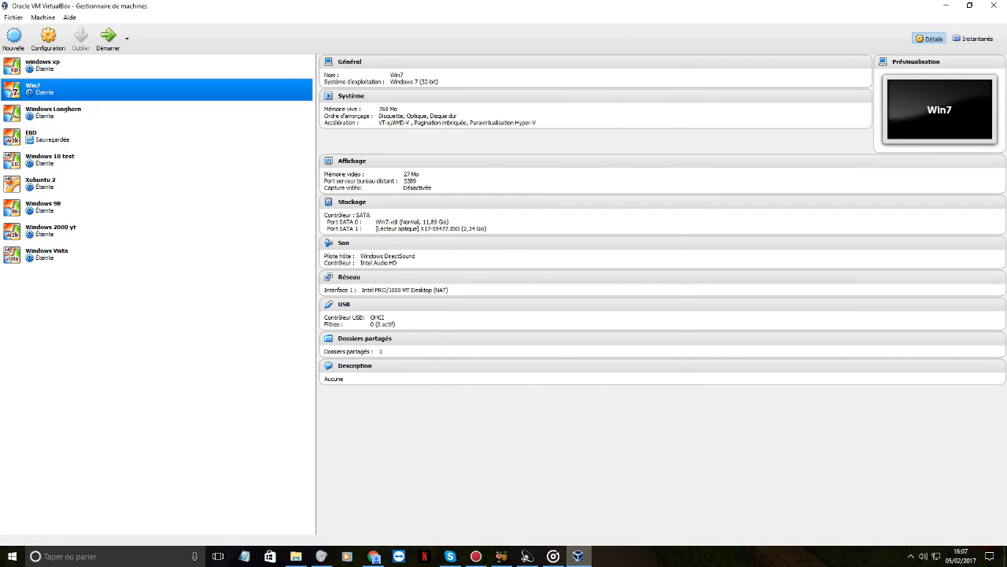
left_click(578, 556)
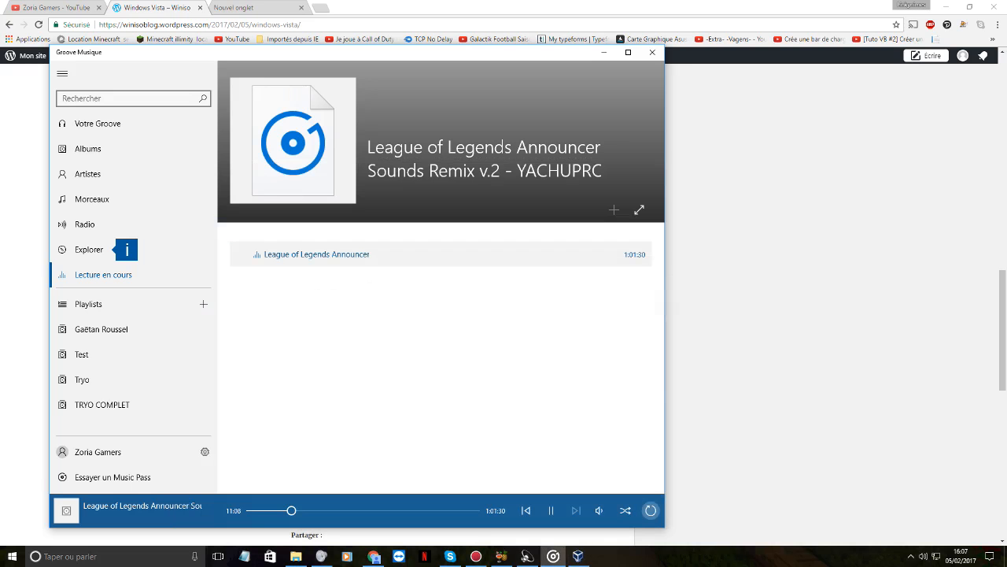
left_click(374, 556)
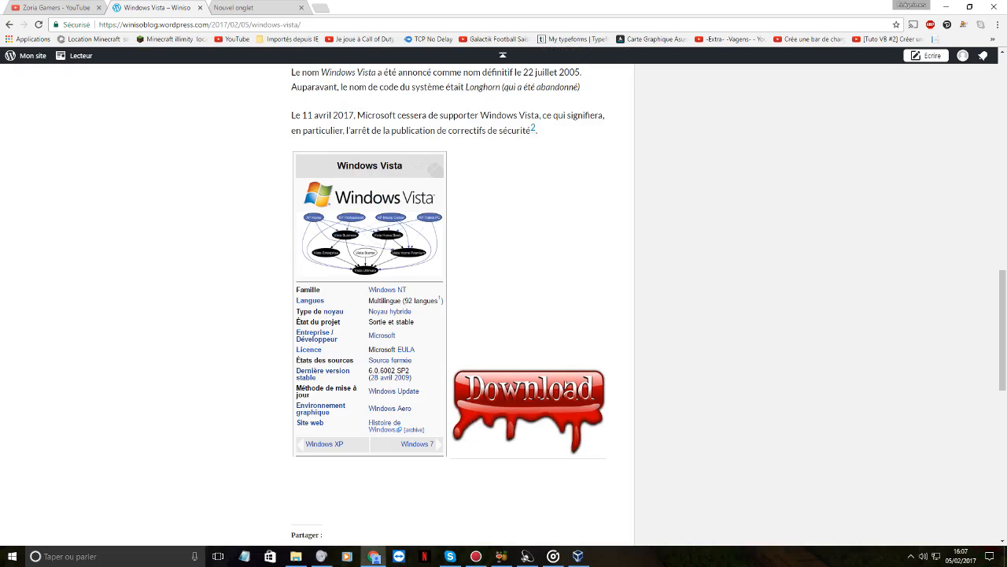
View the Windows Vista article's history and security paragraphs, and bring up the Action! recorder window.
scroll(463, 299, "up", 3)
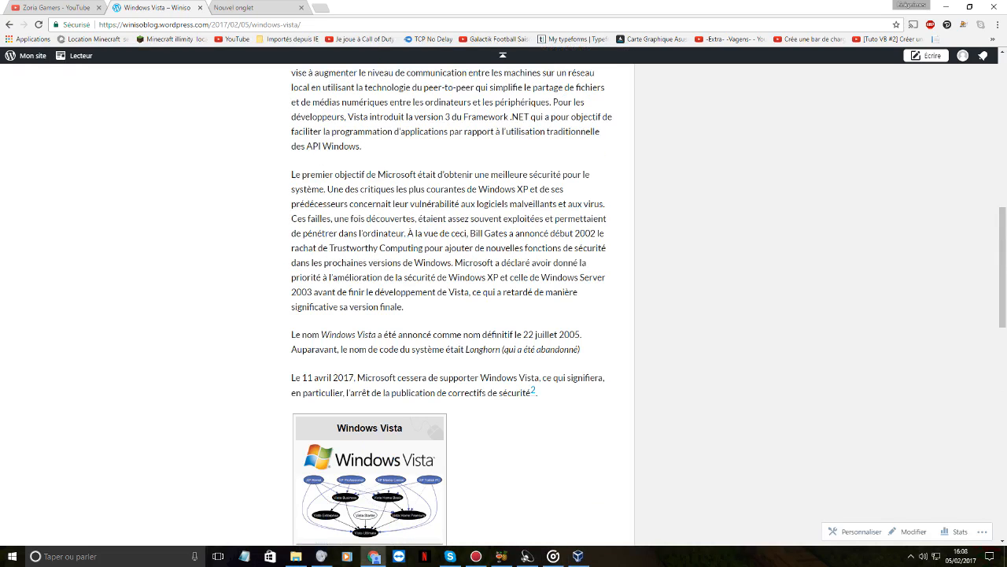
right_click(476, 555)
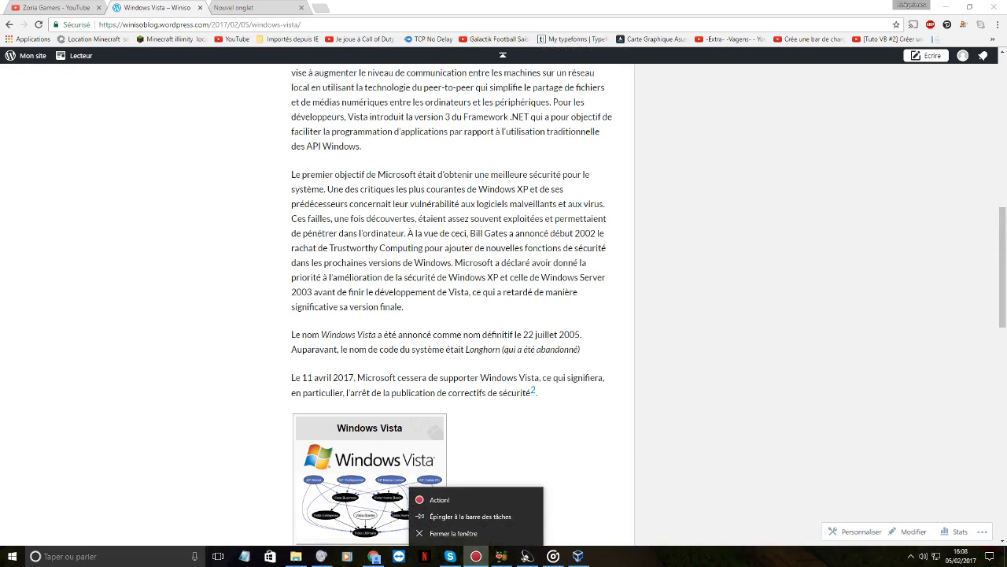
left_click(476, 555)
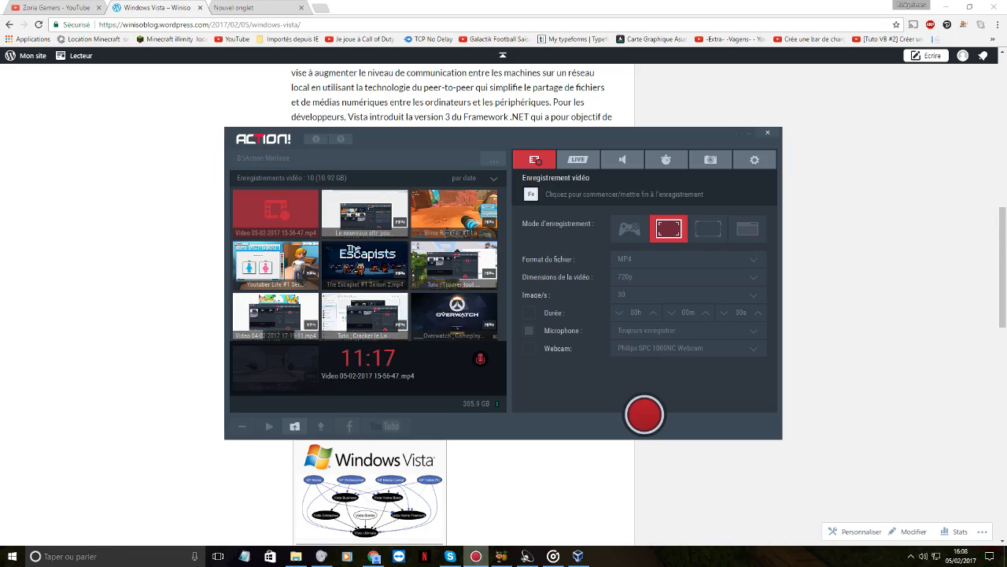